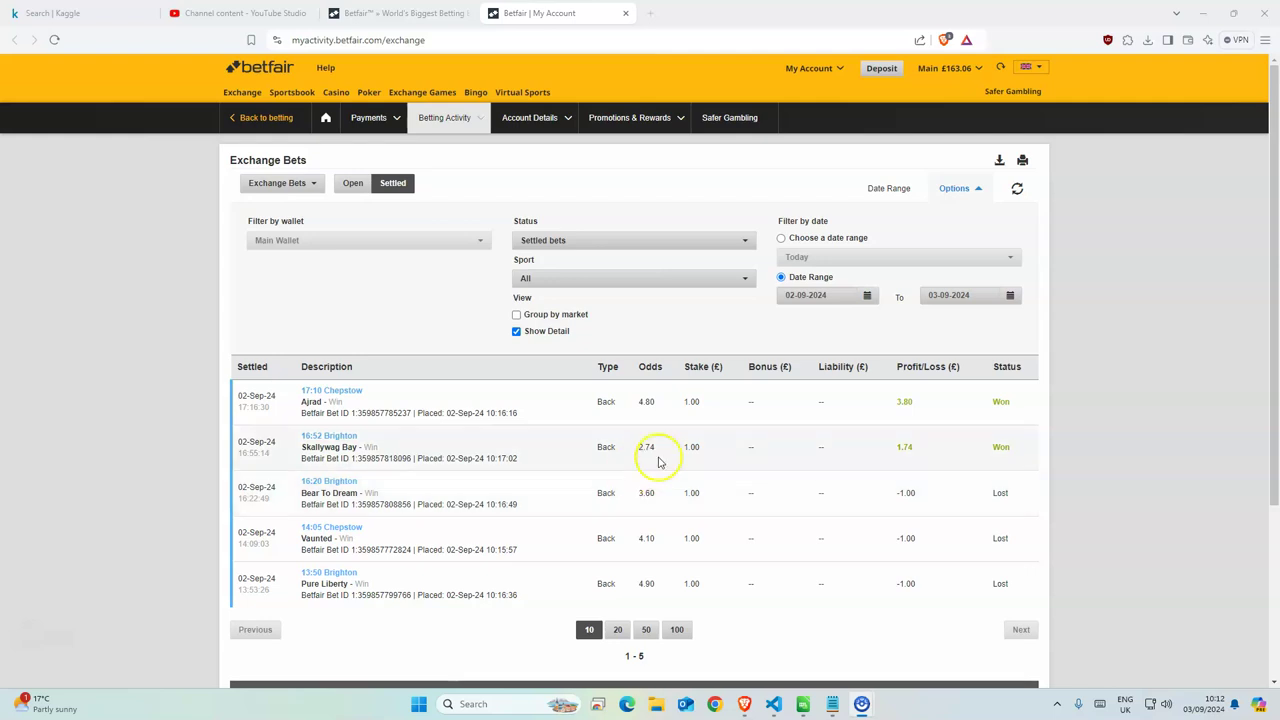
Sort the six Calc selections by Course name in ascending order.
drag(1023, 449, 518, 452)
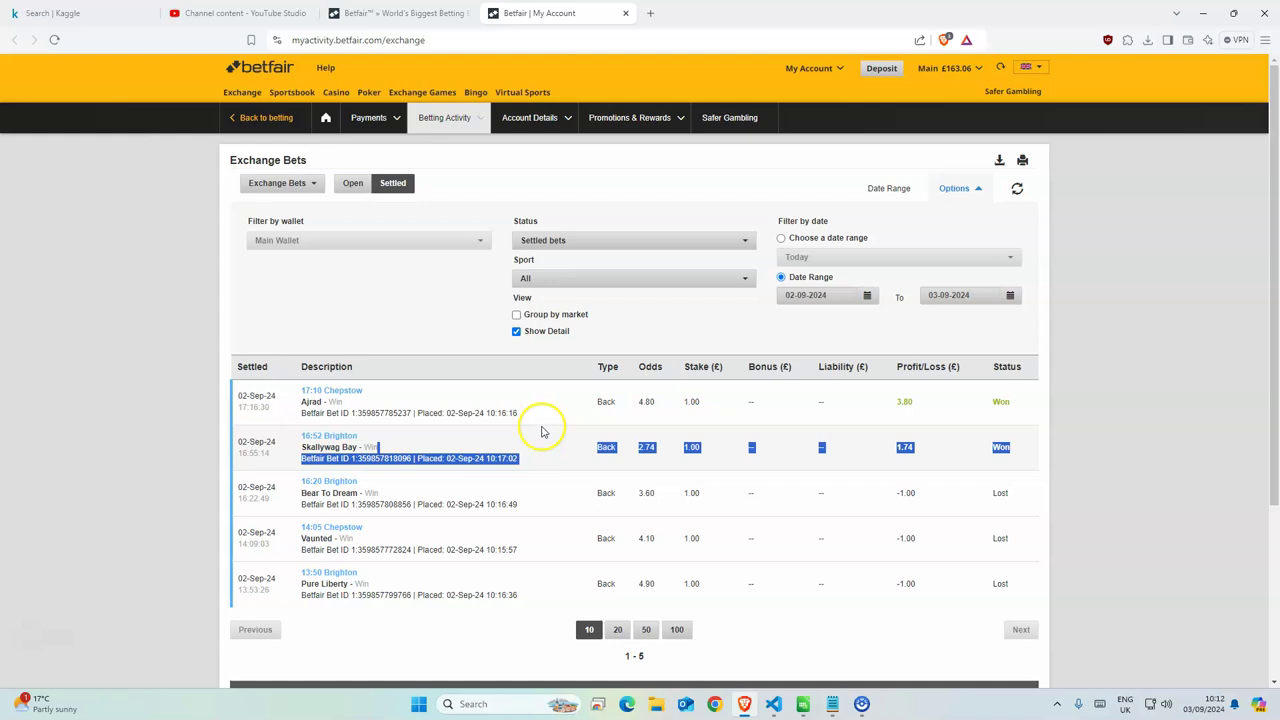
click(551, 463)
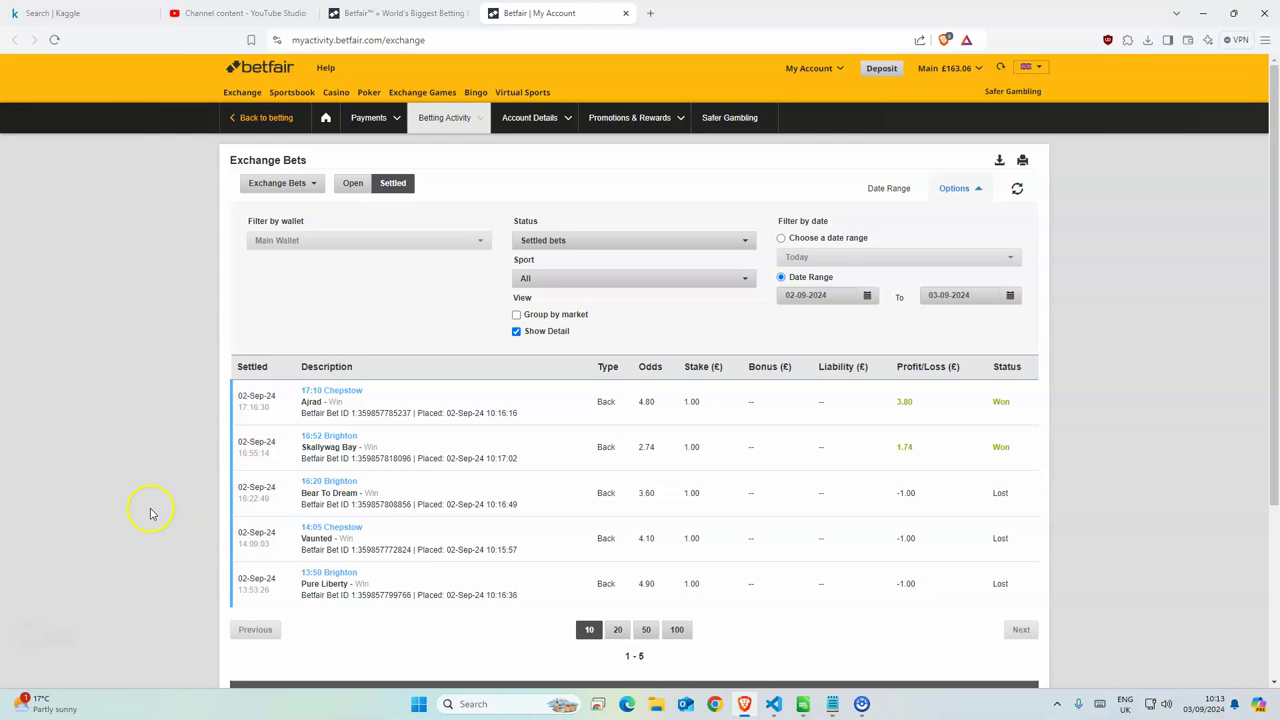
key(alt+Tab)
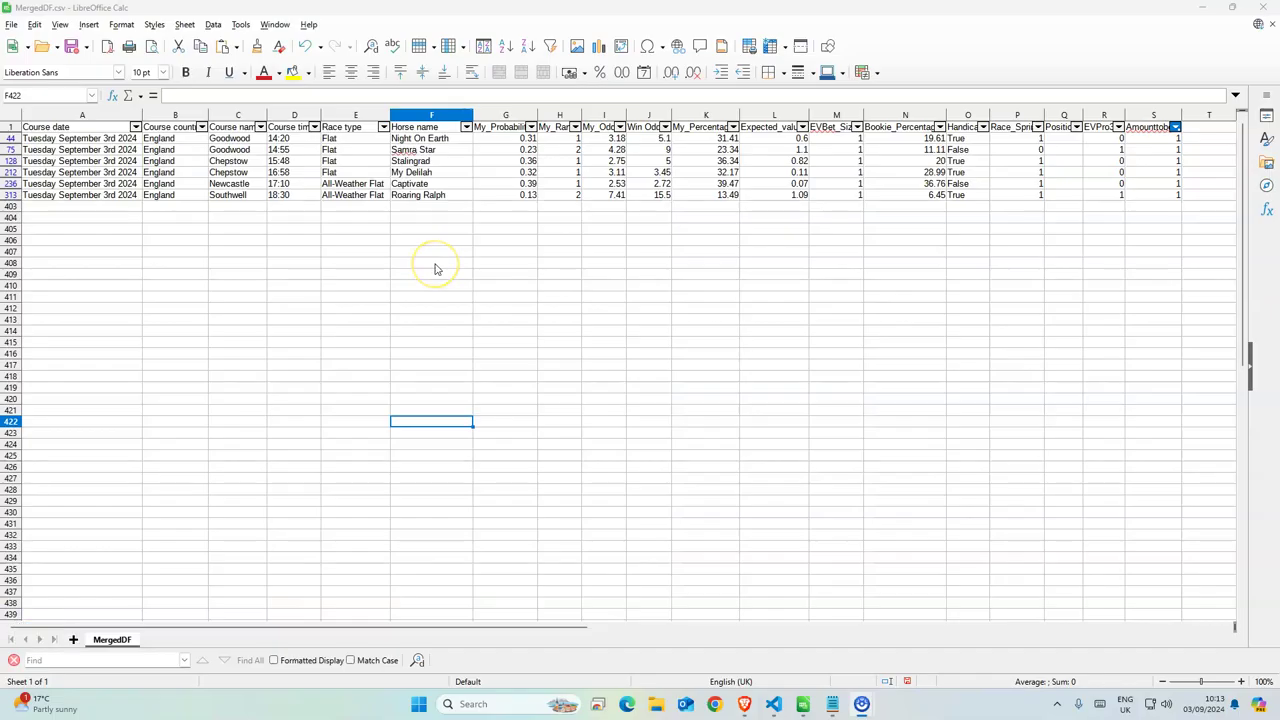
click(314, 207)
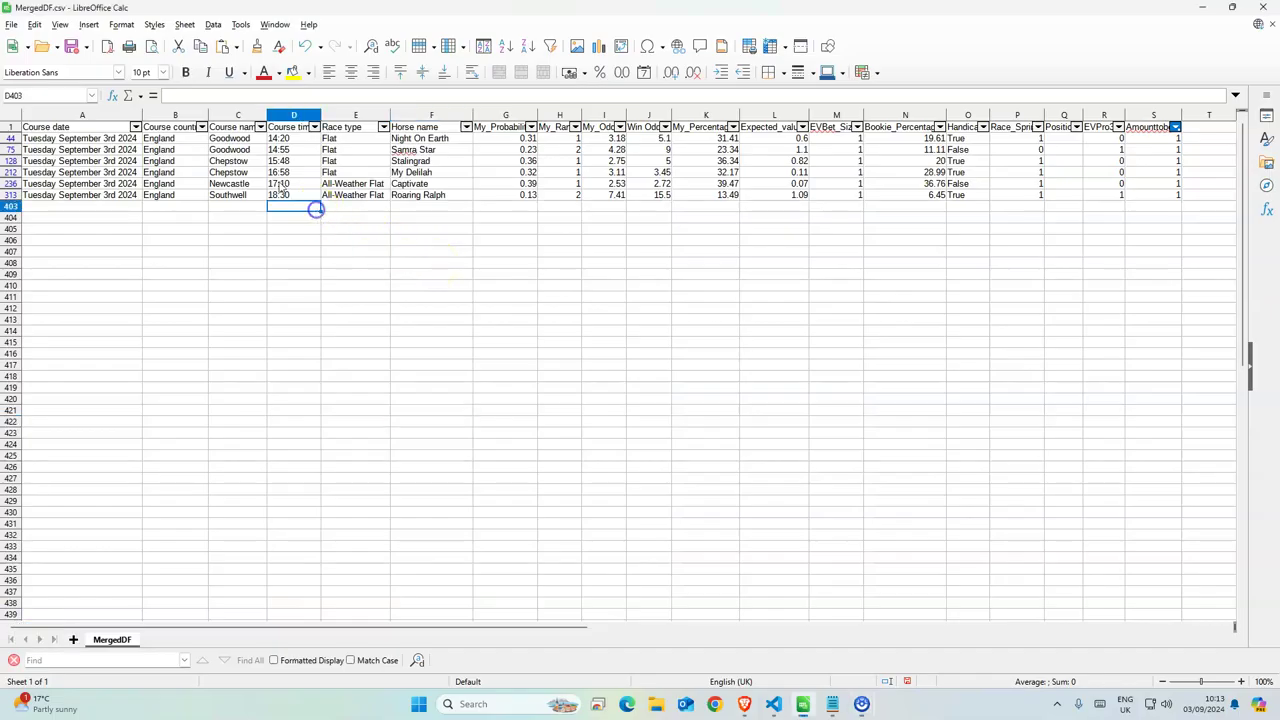
click(259, 127)
click(244, 156)
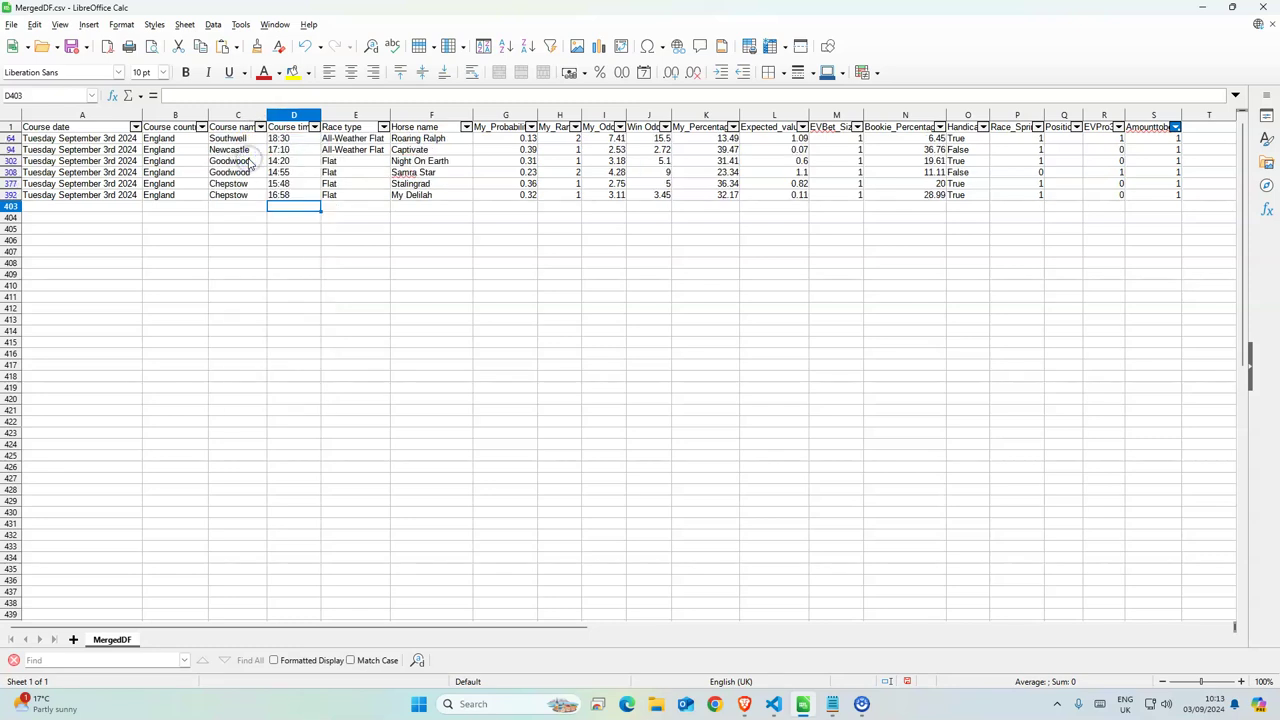
click(259, 127)
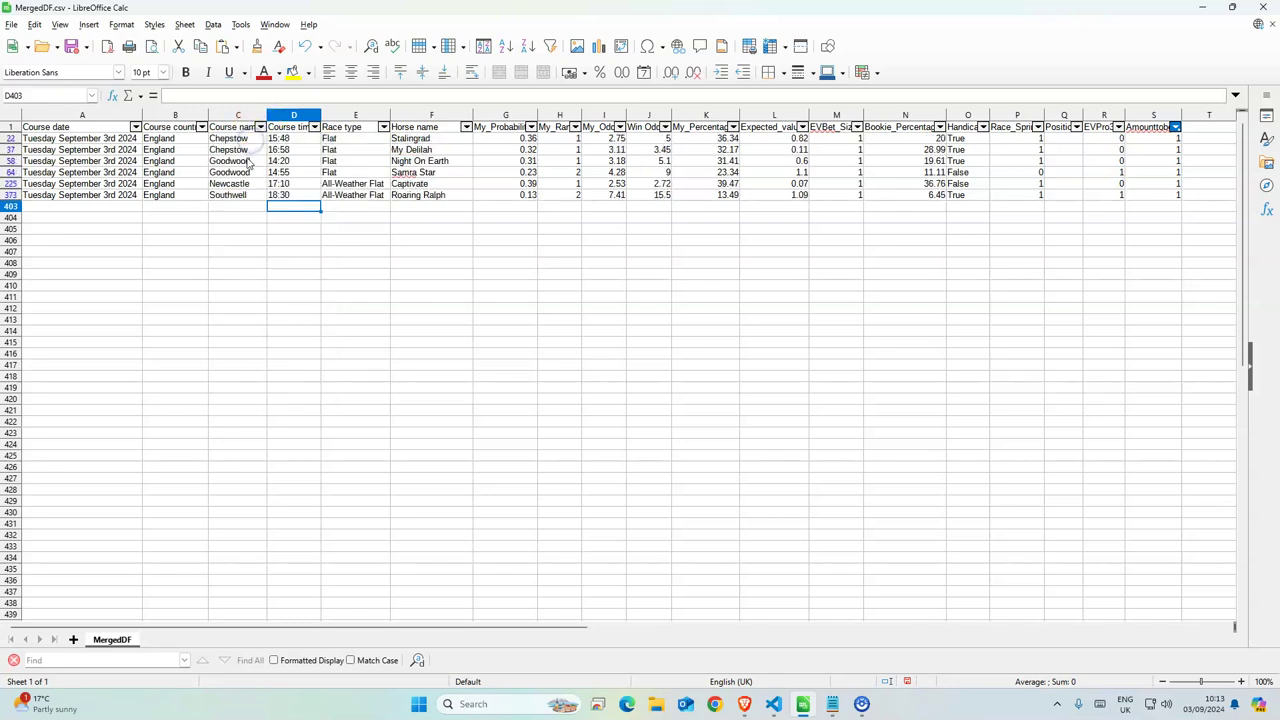
Highlight the two Goodwood races, the two Chepstow races and the Southwell race.
drag(249, 162, 335, 170)
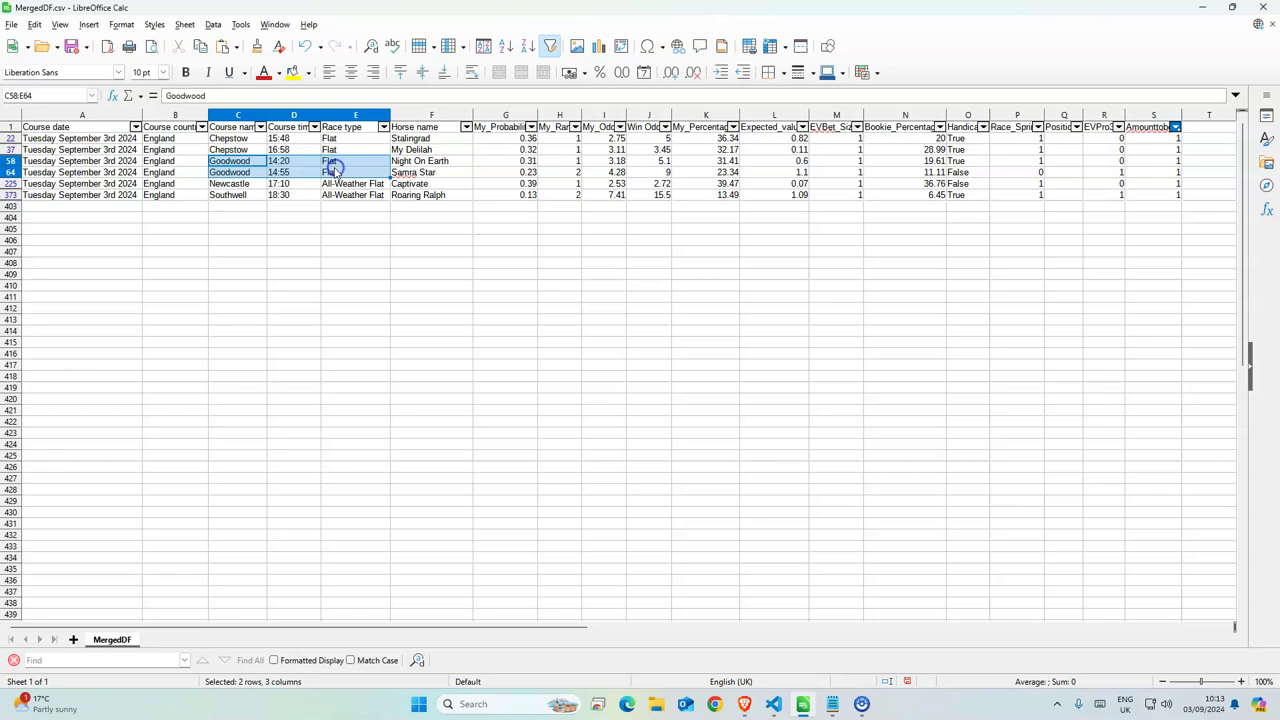
drag(228, 138, 226, 146)
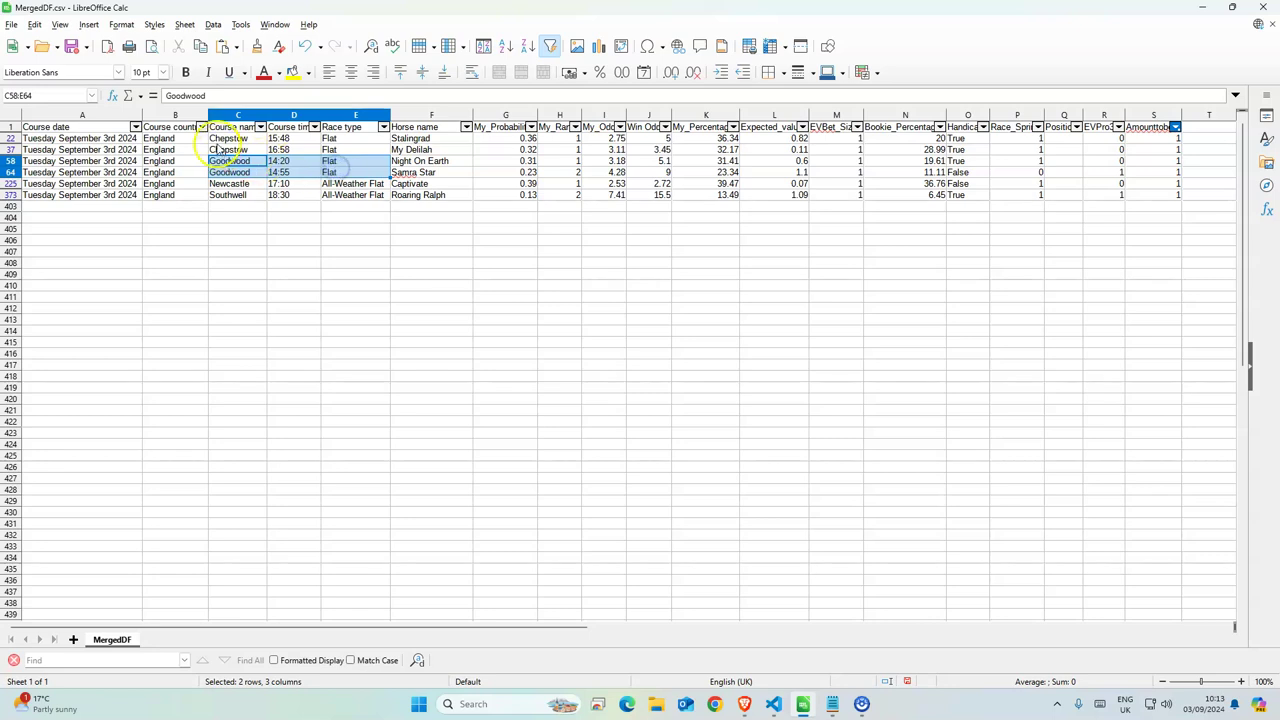
click(251, 196)
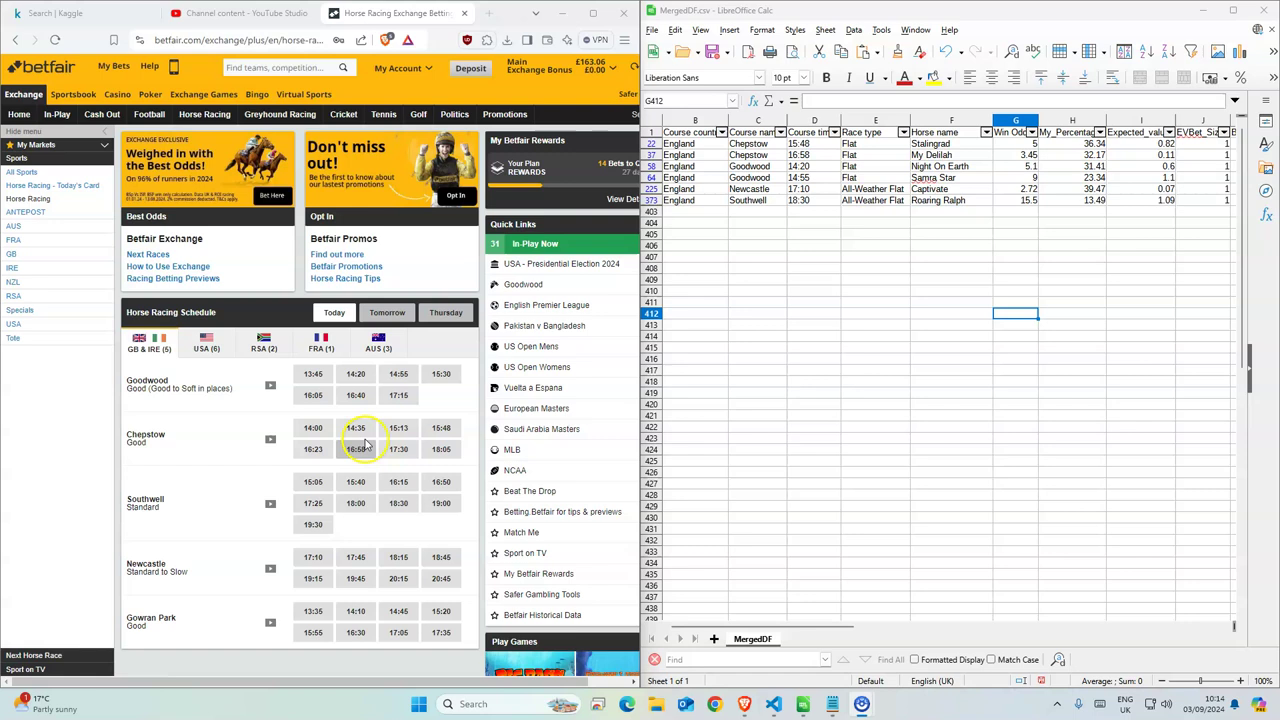
Back Stalingrad at 5.8 for £1 in the 15:48 Chepstow race.
click(435, 437)
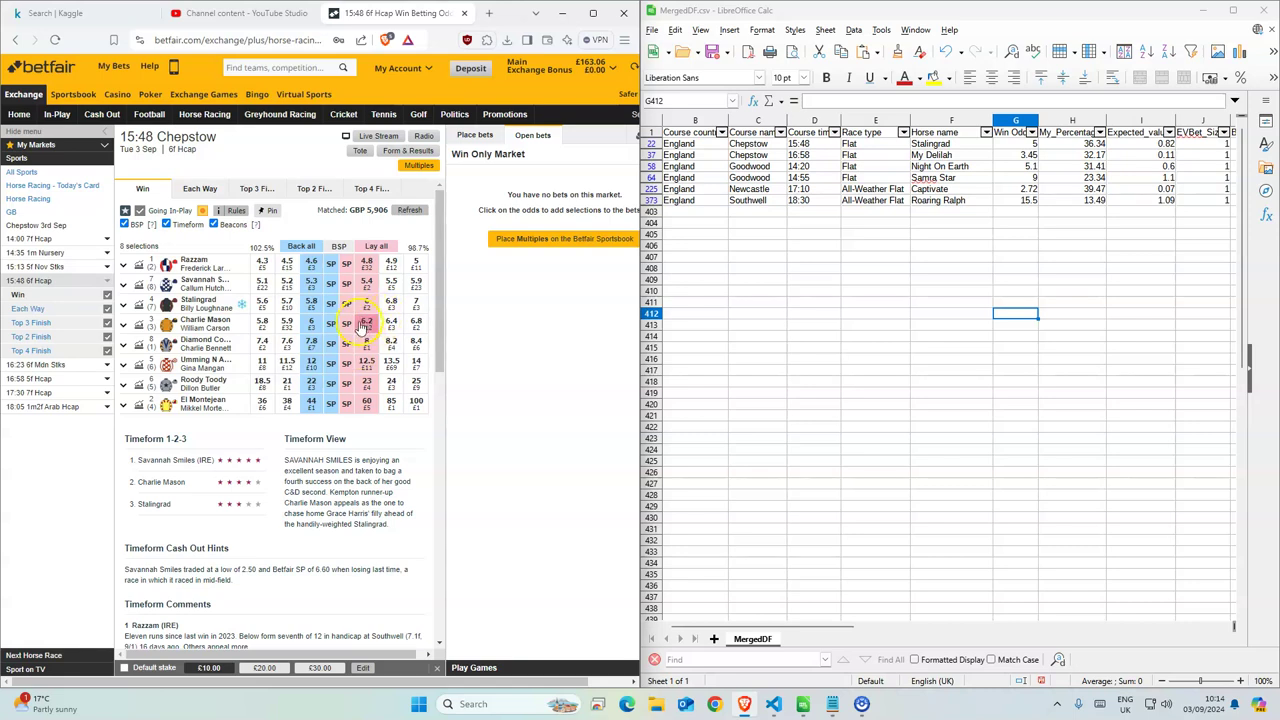
click(1020, 144)
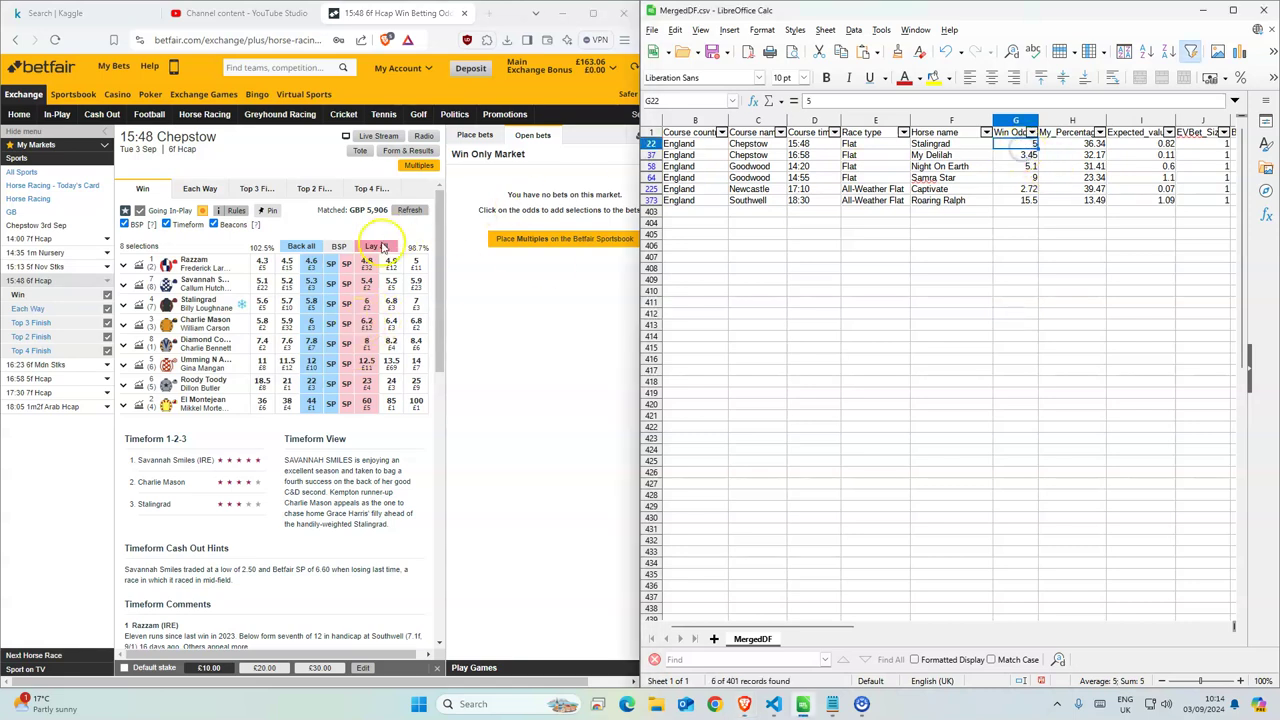
click(311, 304)
click(612, 208)
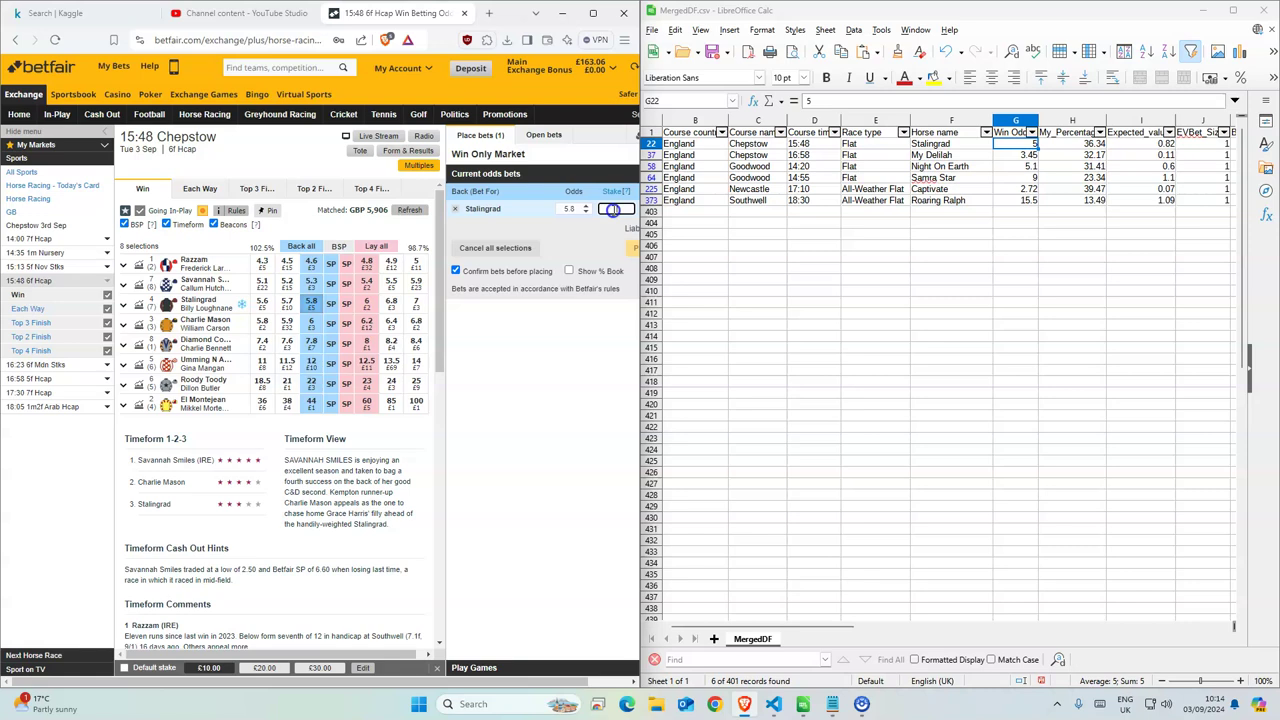
text(1)
click(632, 248)
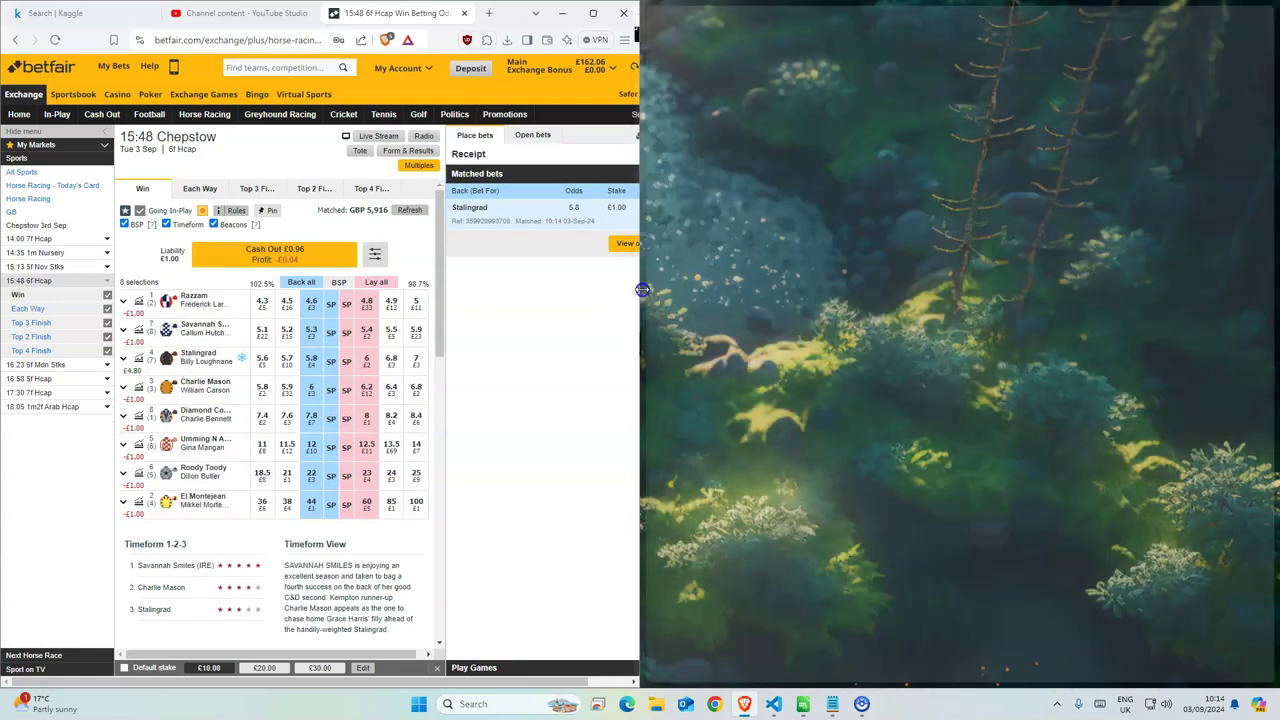
drag(642, 289, 665, 289)
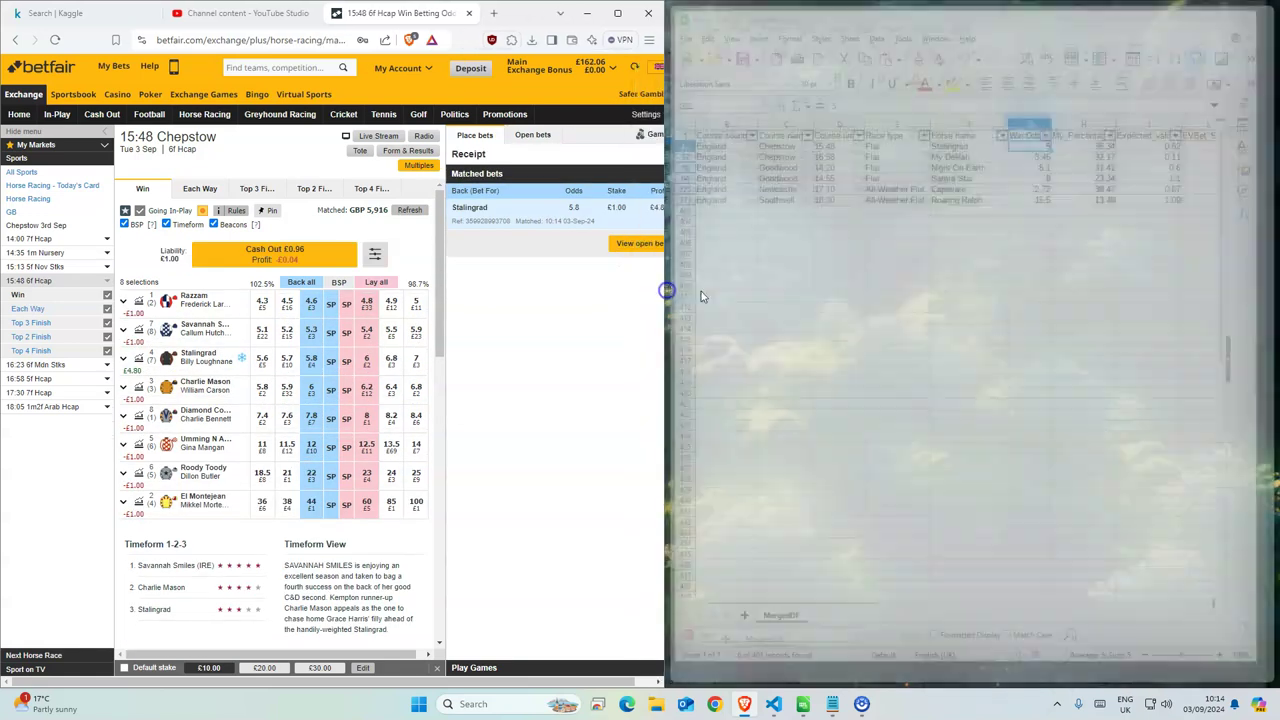
Back My Delilah at 3.45 for £1 in the 16:58 Chepstow race.
click(990, 156)
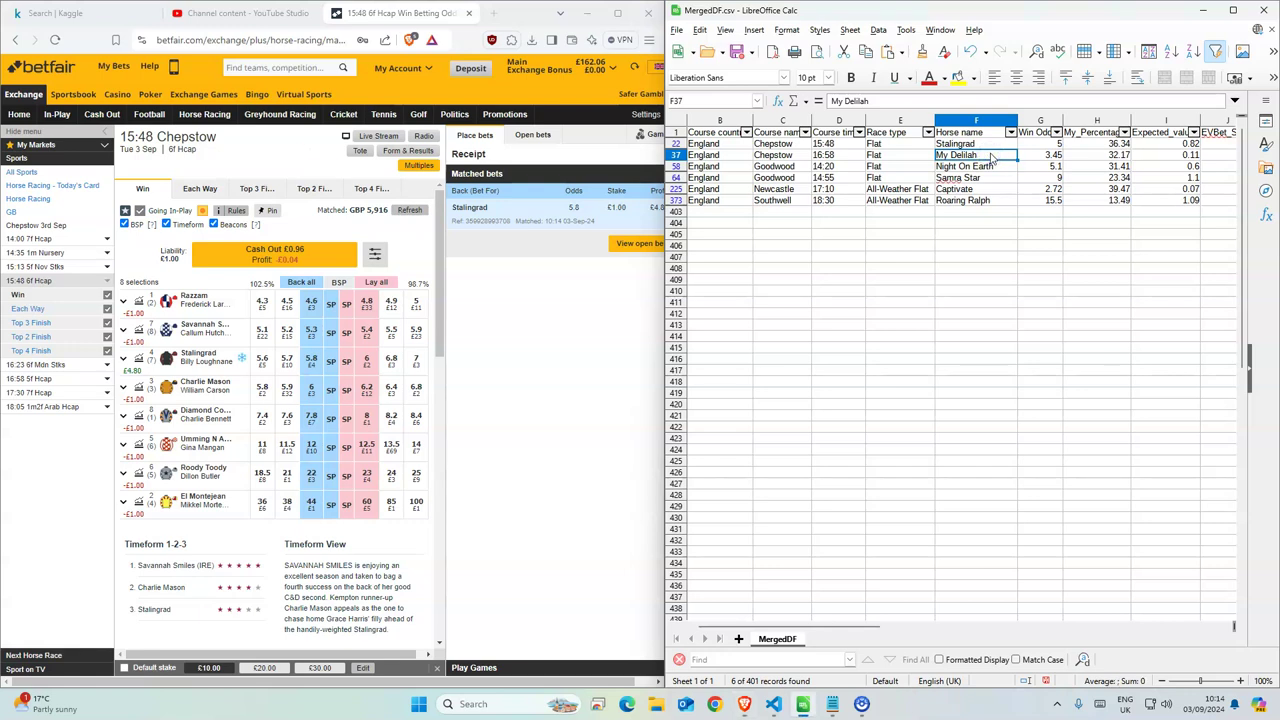
click(75, 384)
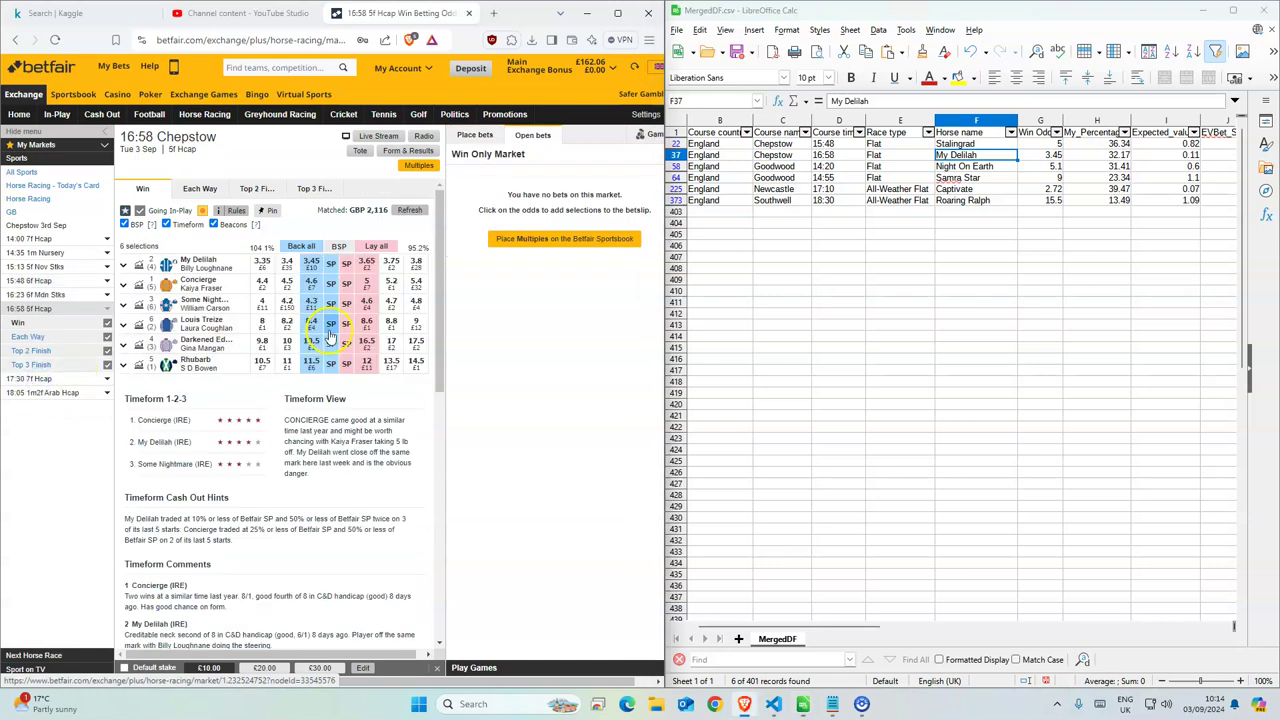
click(311, 264)
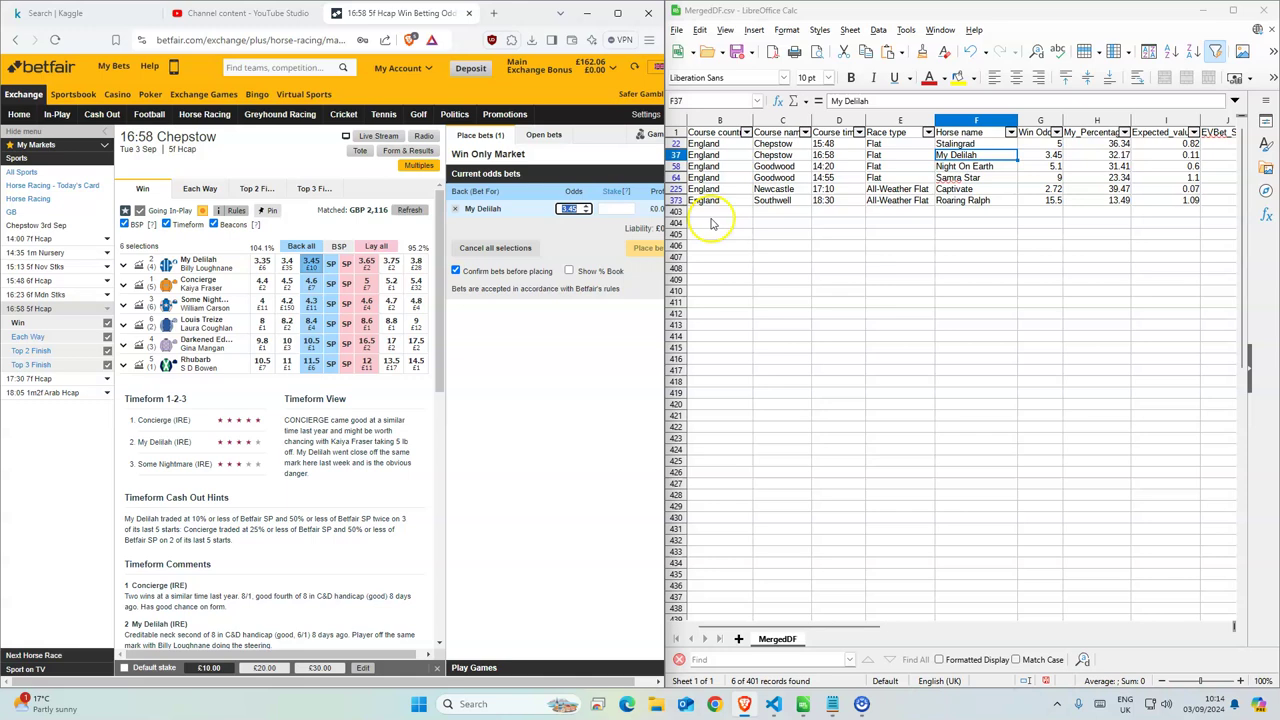
click(1045, 155)
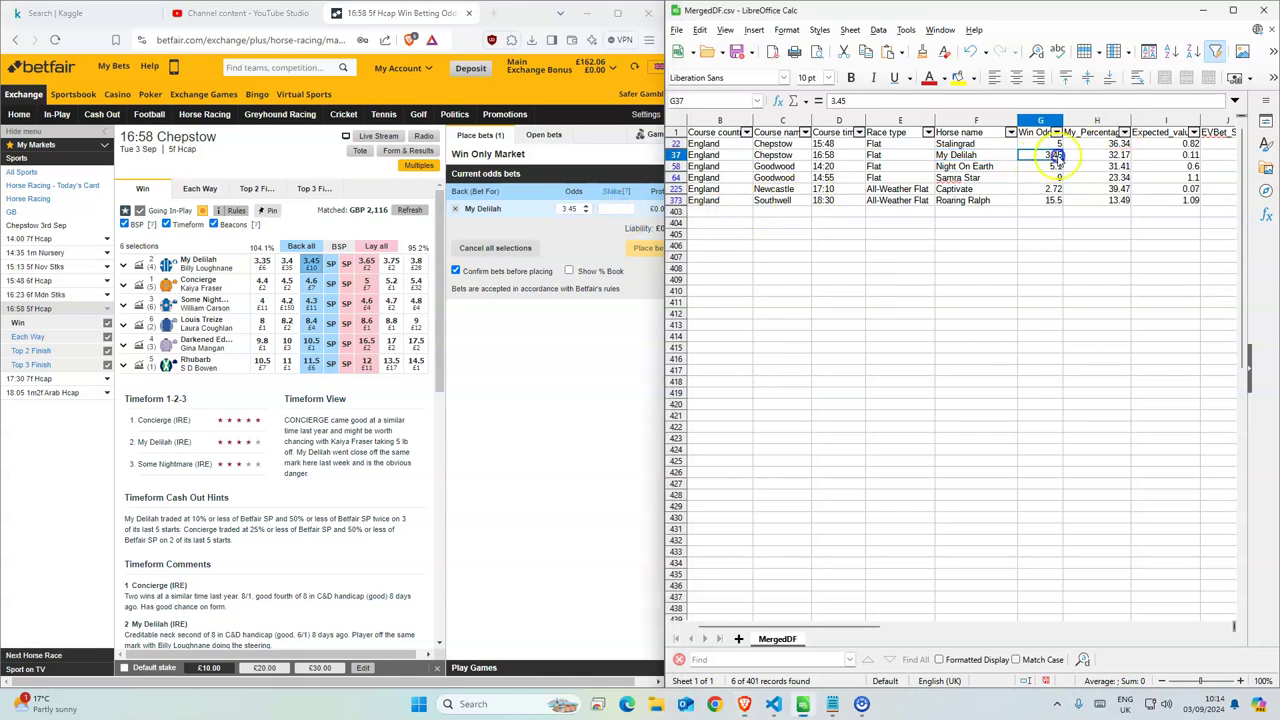
click(616, 208)
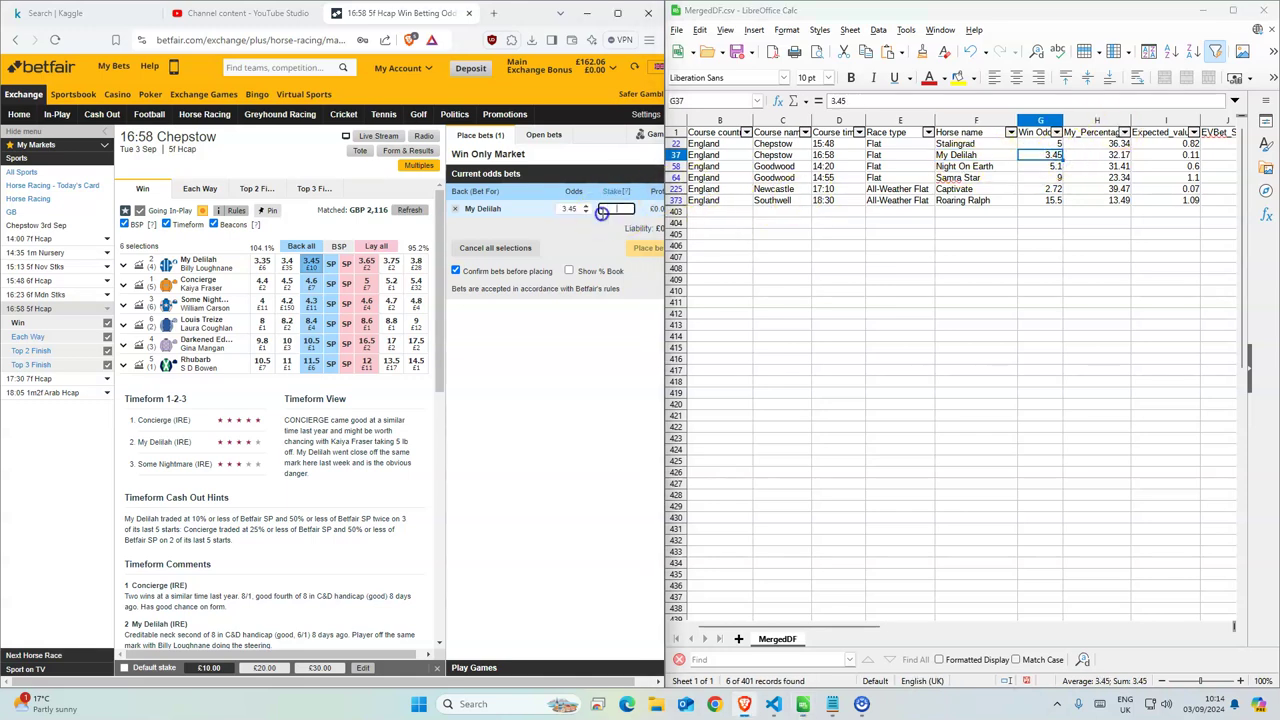
text(1)
click(643, 248)
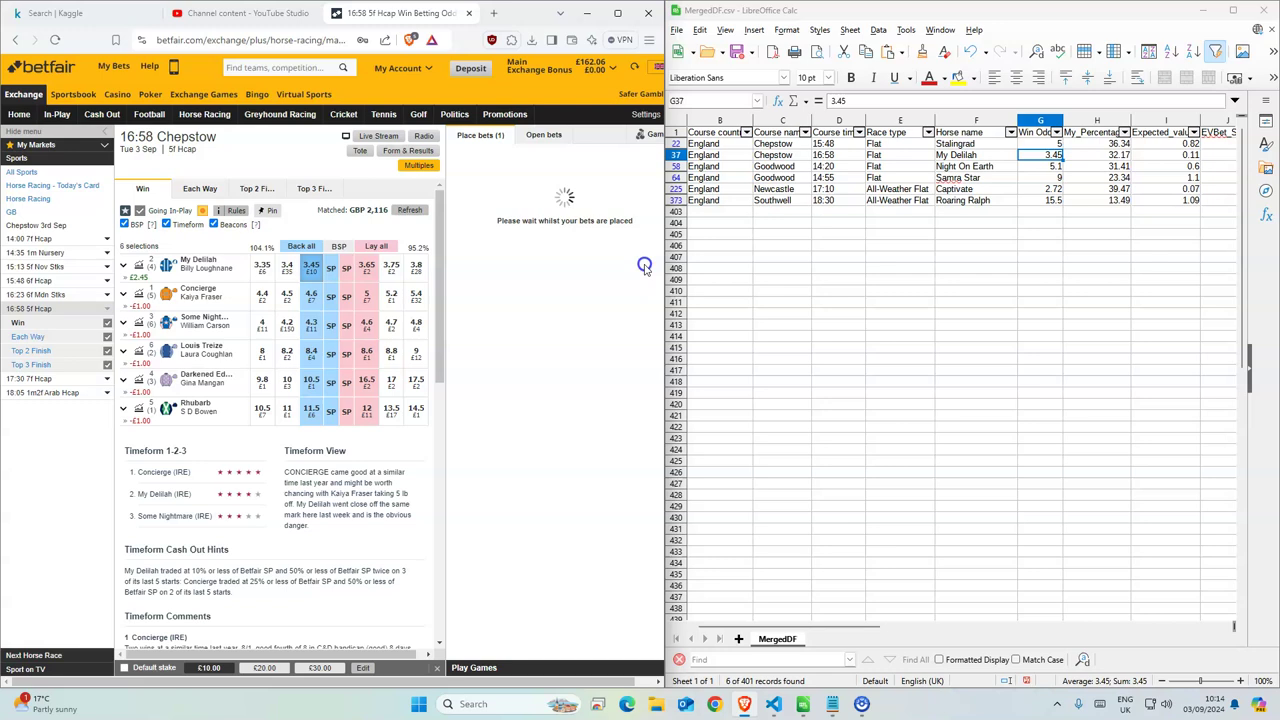
click(972, 166)
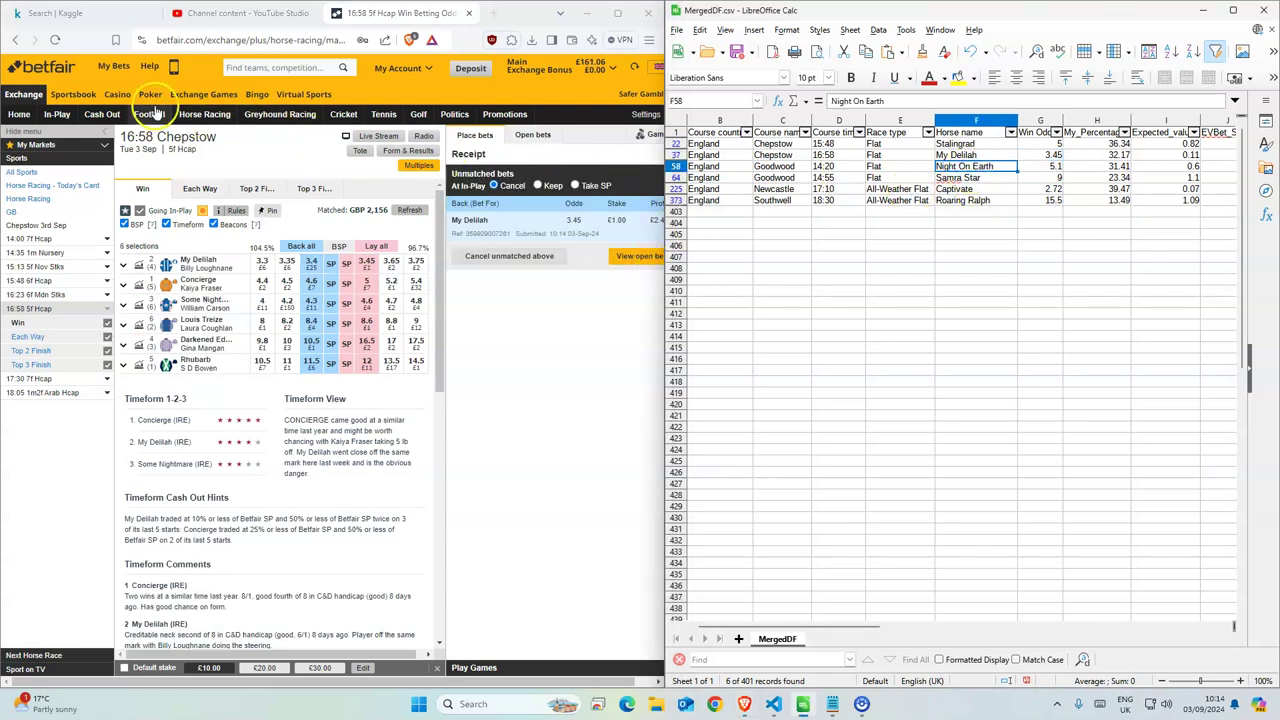
Back Night On Earth for £1 at adjusted odds of 5.1 in the 14:20 Goodwood race.
click(203, 114)
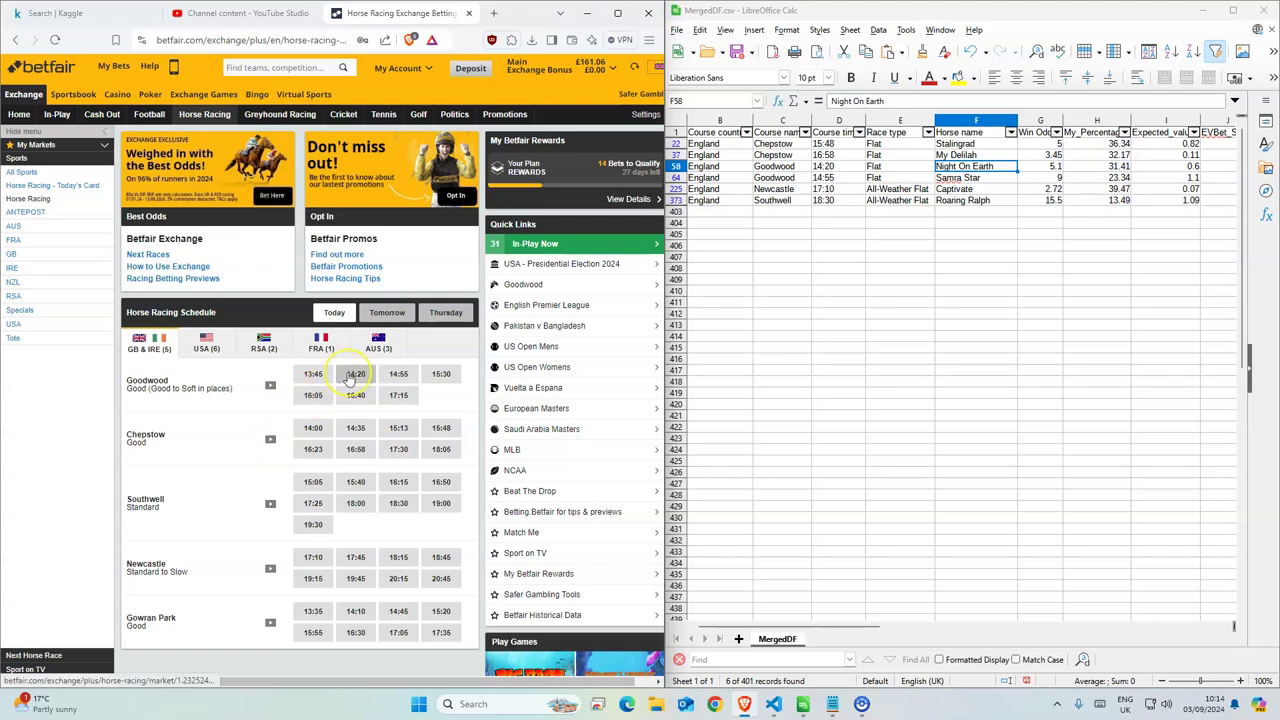
click(352, 377)
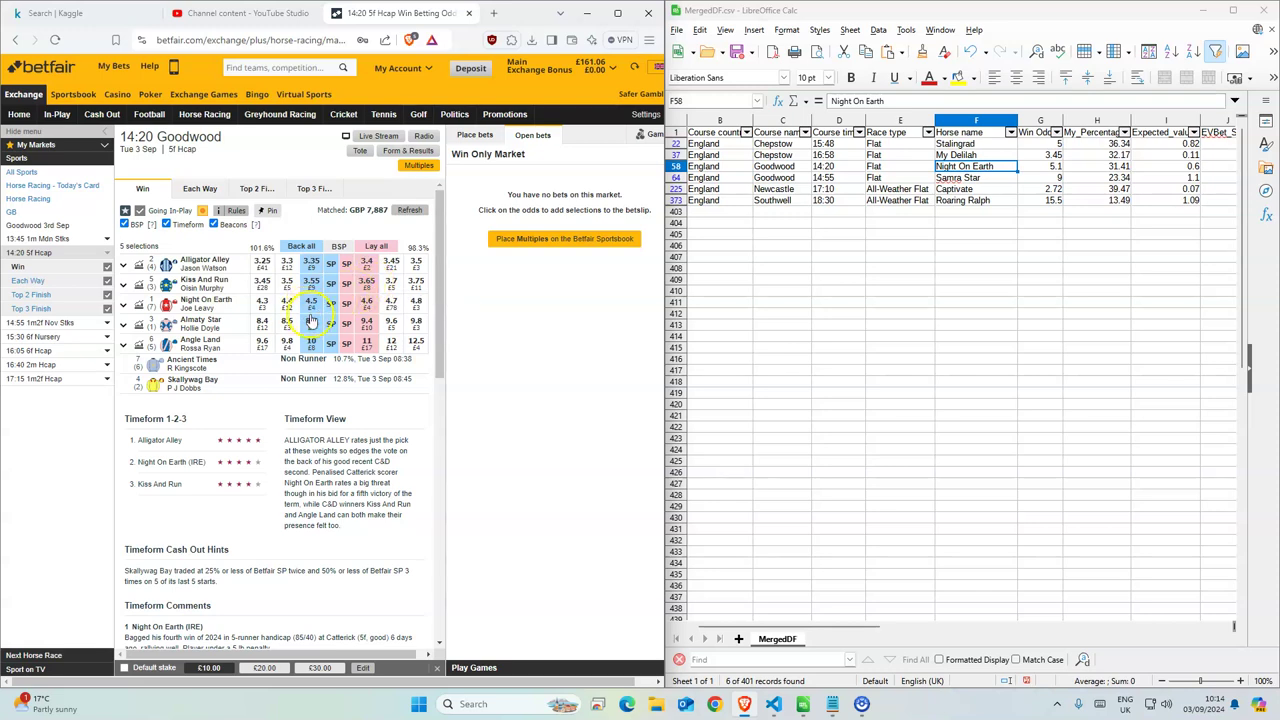
click(311, 303)
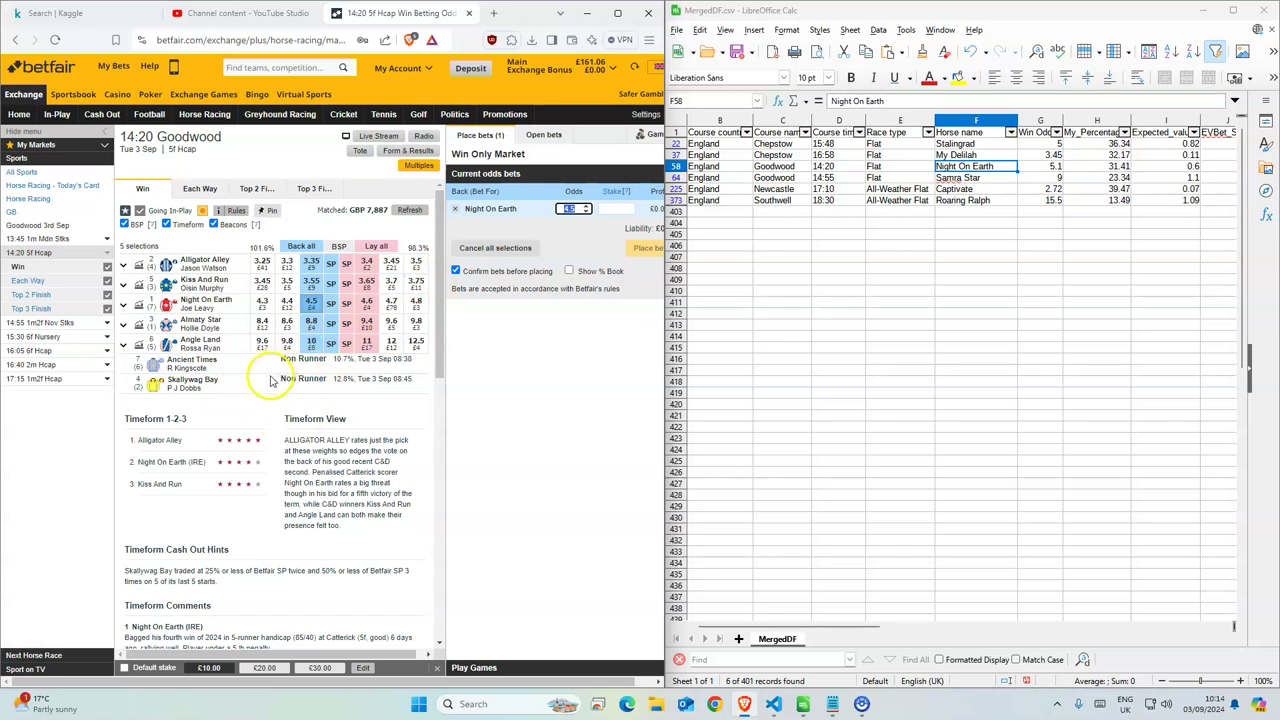
mouse_move(160, 383)
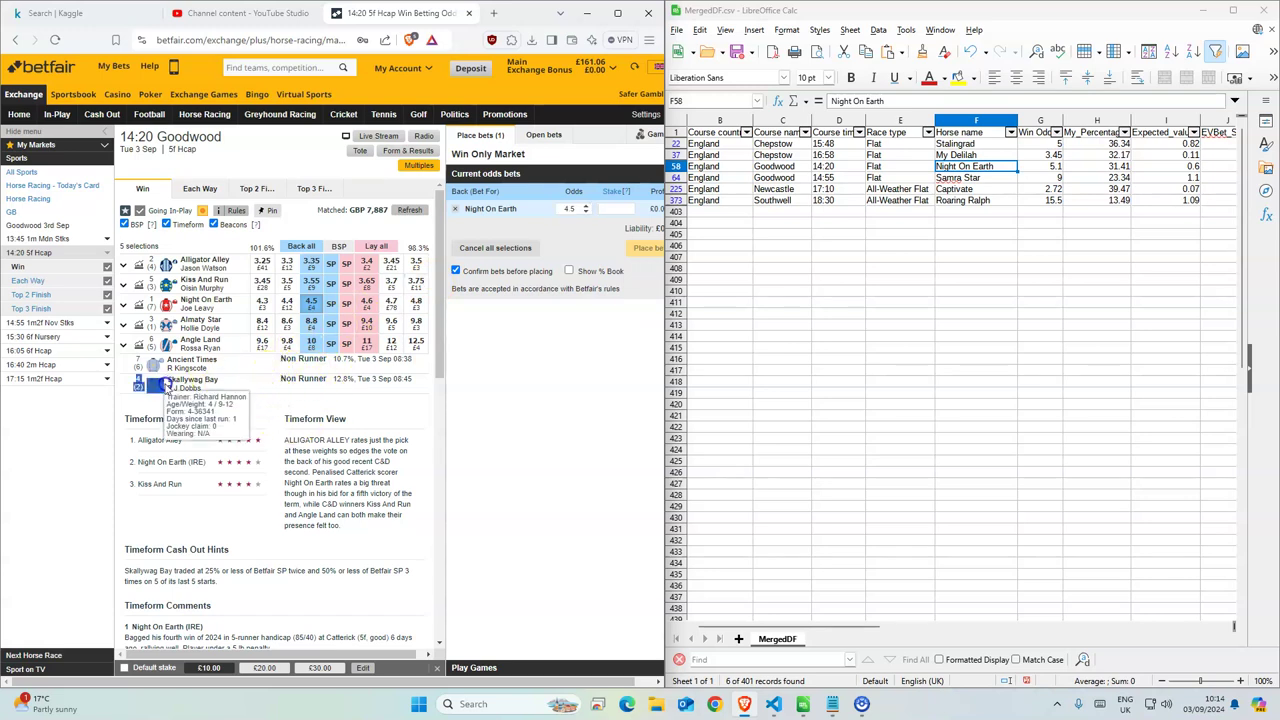
triple_click(218, 383)
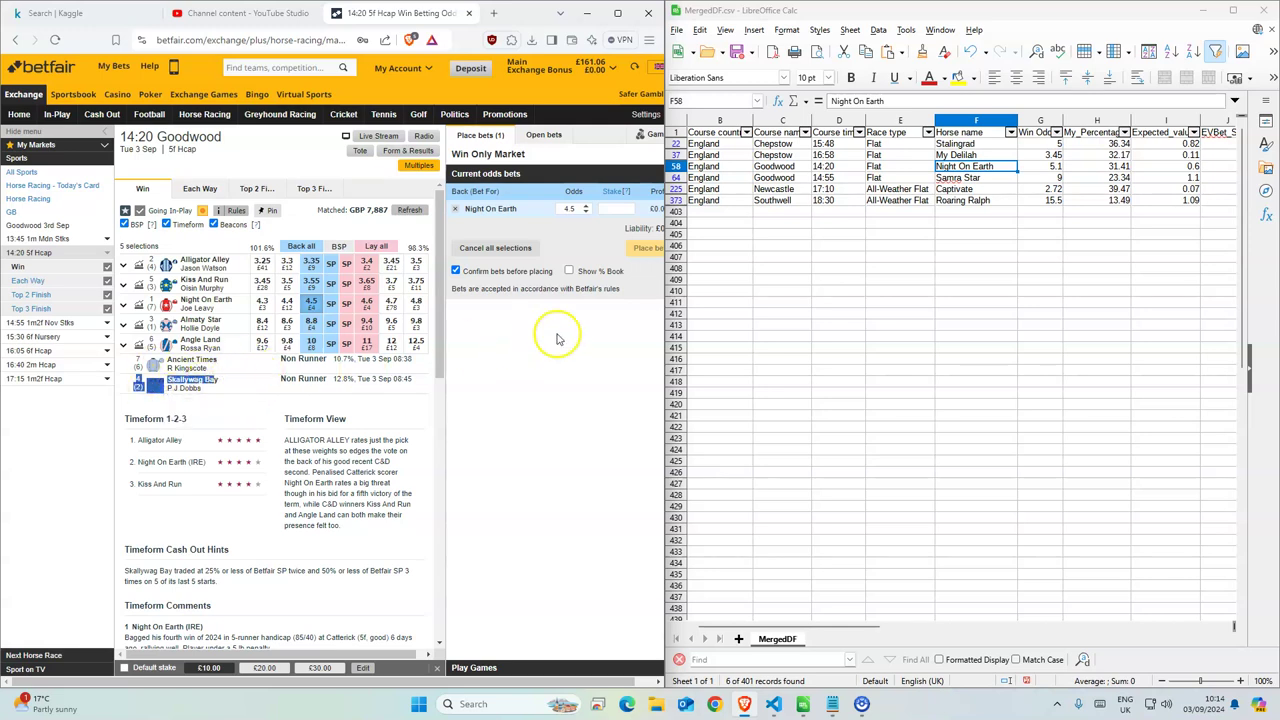
click(608, 208)
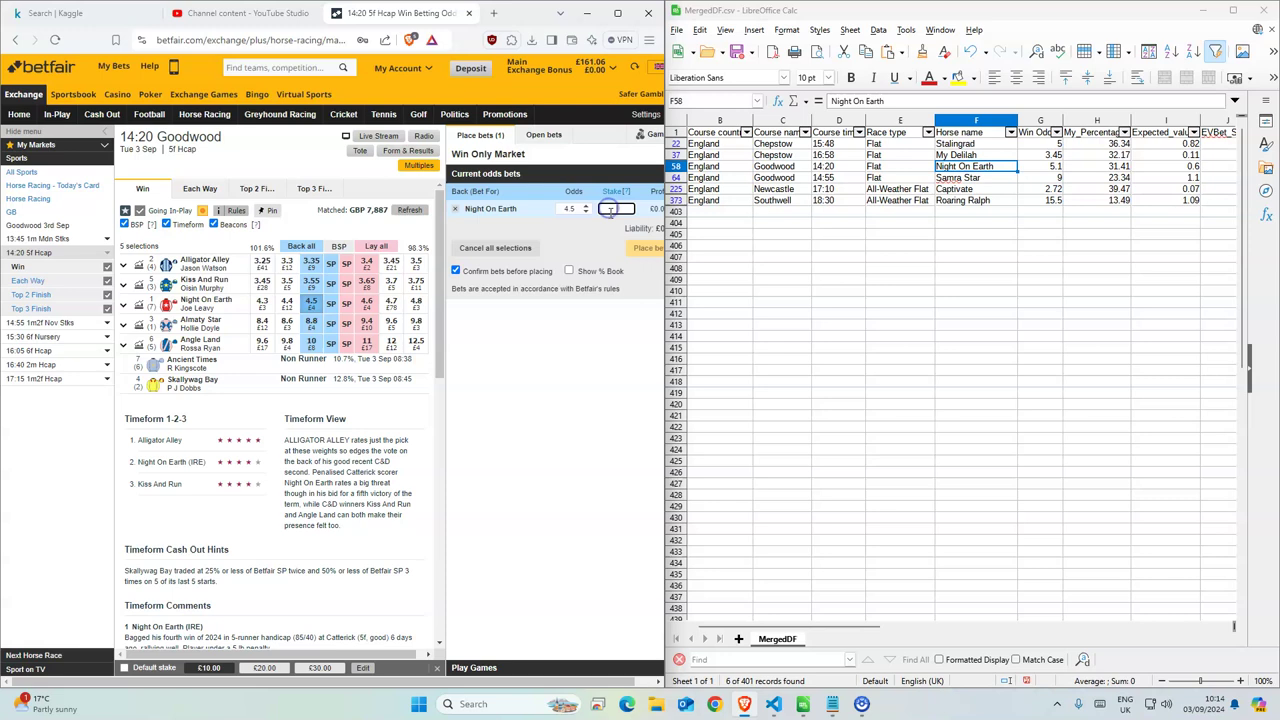
click(567, 211)
text(5.1)
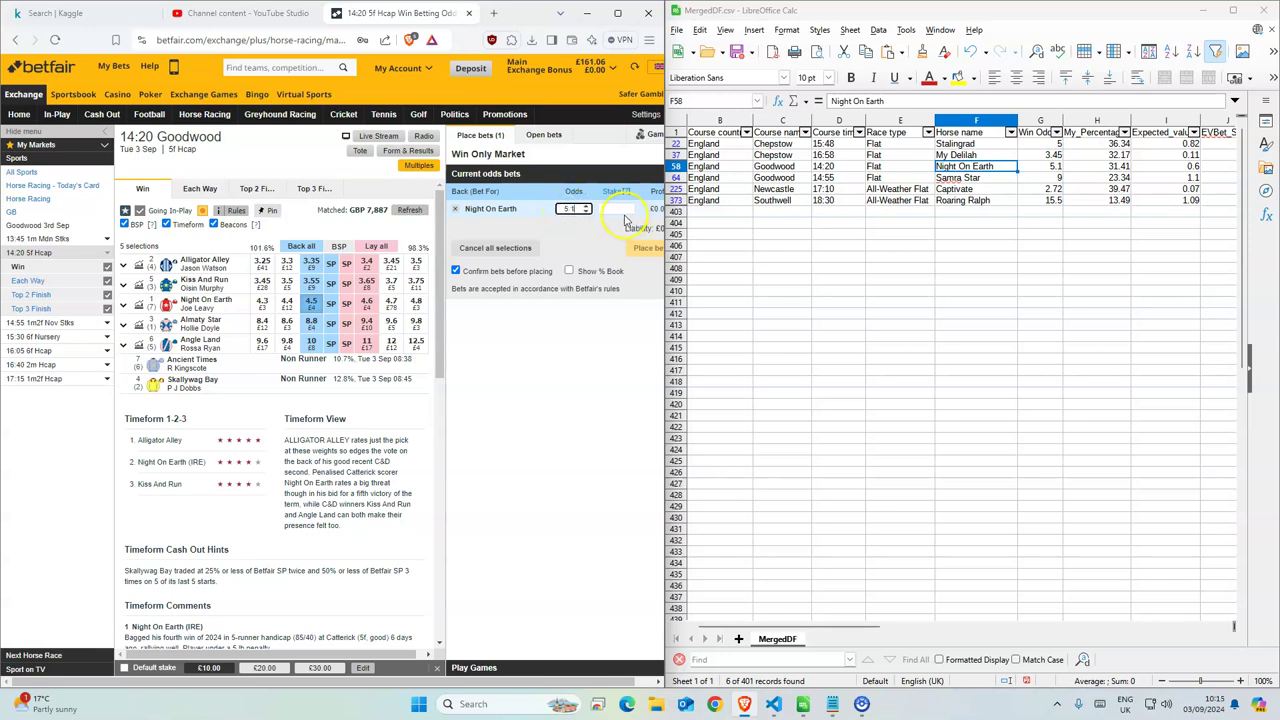
click(625, 218)
text(1)
click(642, 248)
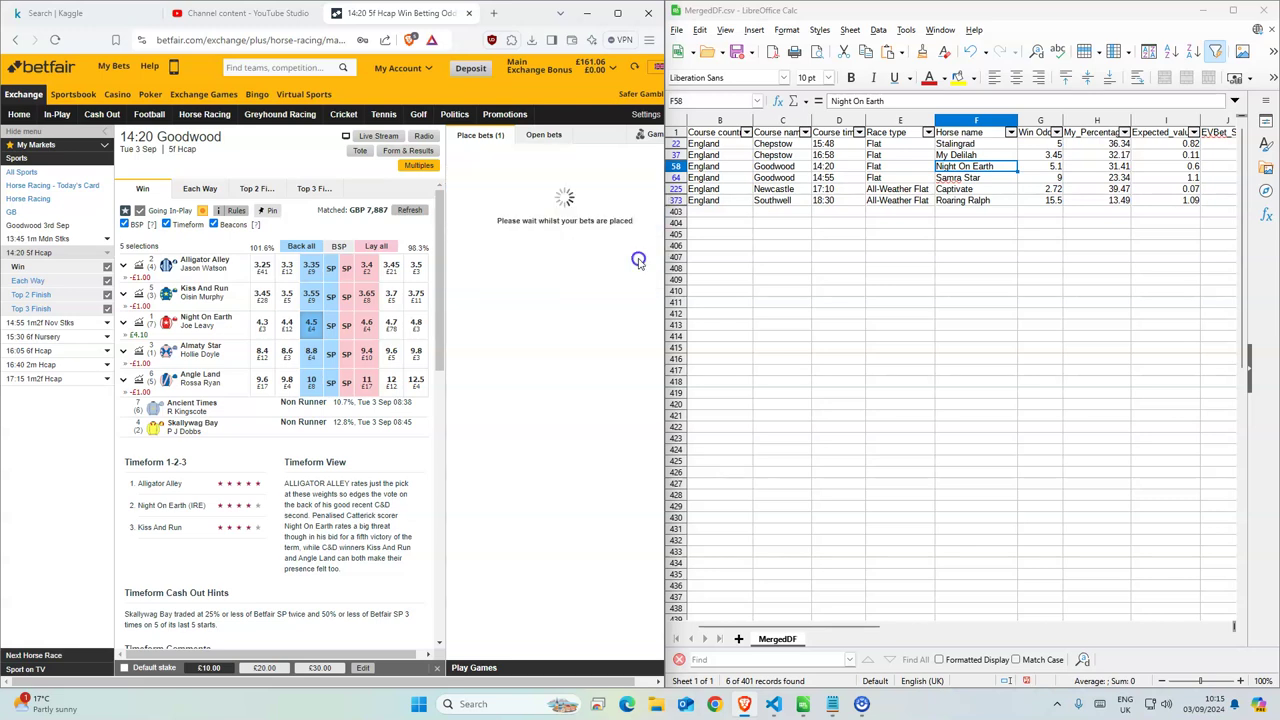
click(646, 257)
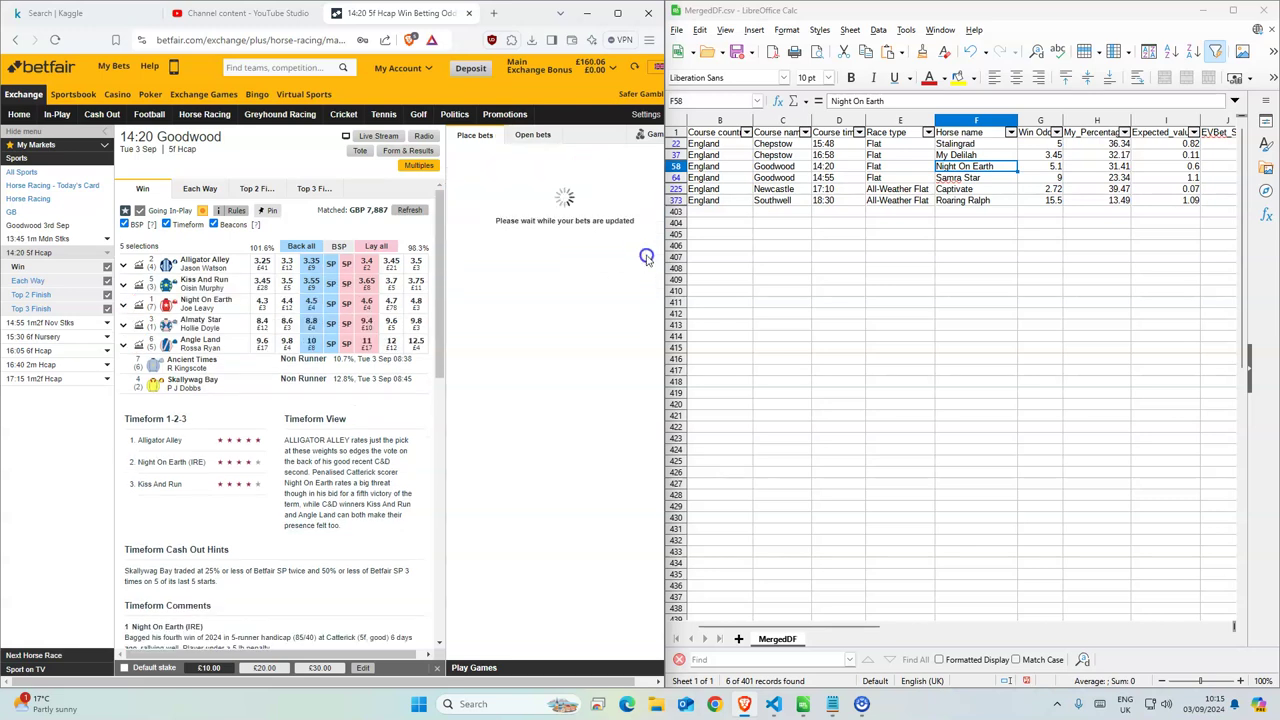
Back Samra Star at 9.4 for £1 in the 14:55 Goodwood race.
click(990, 177)
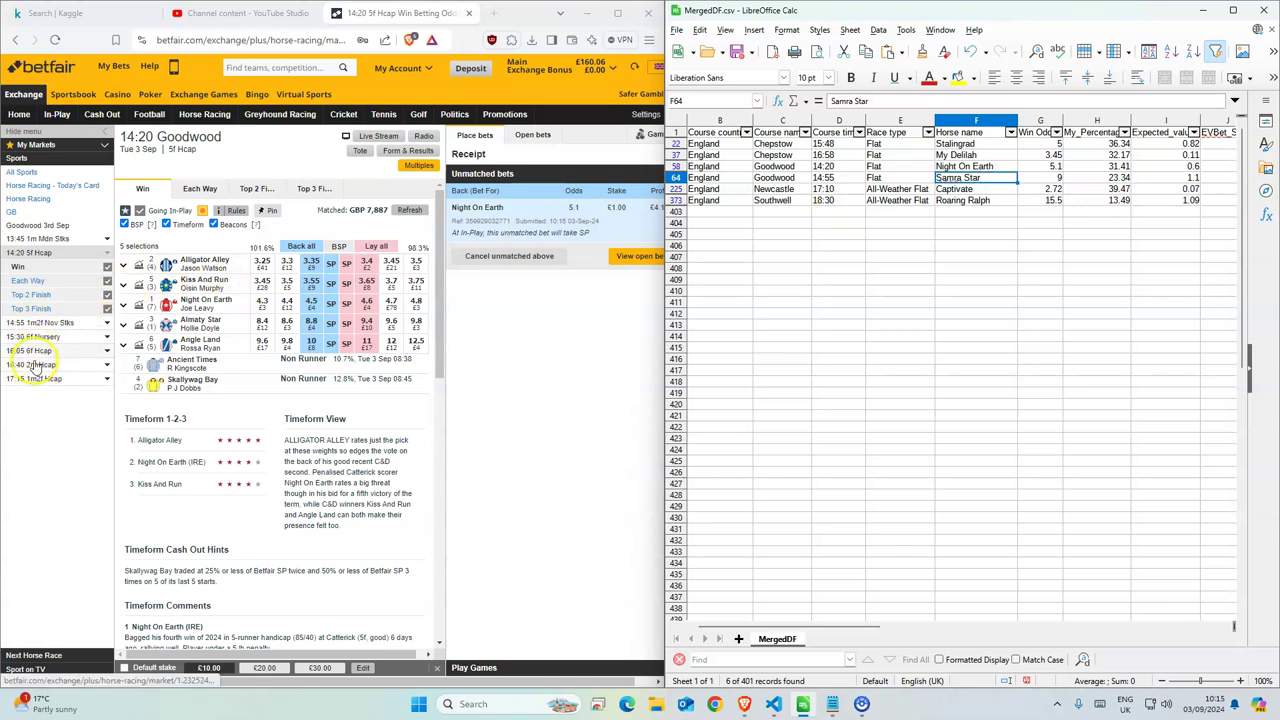
click(40, 322)
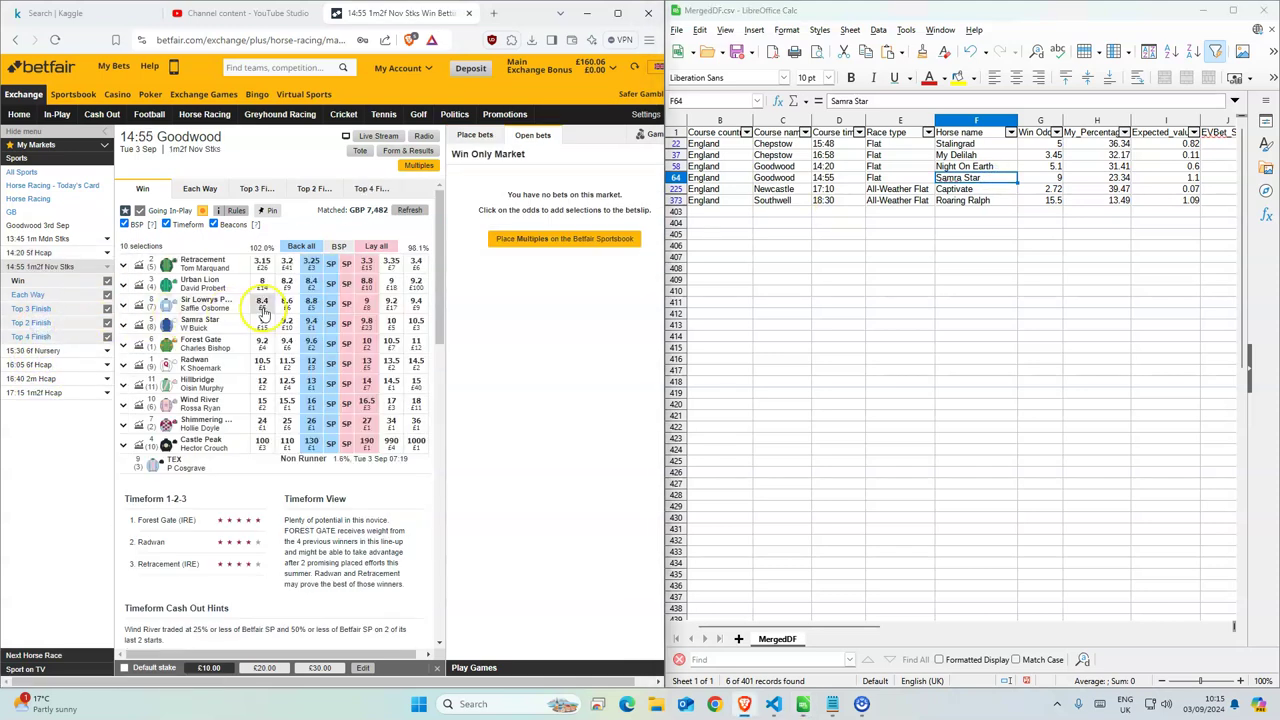
click(310, 325)
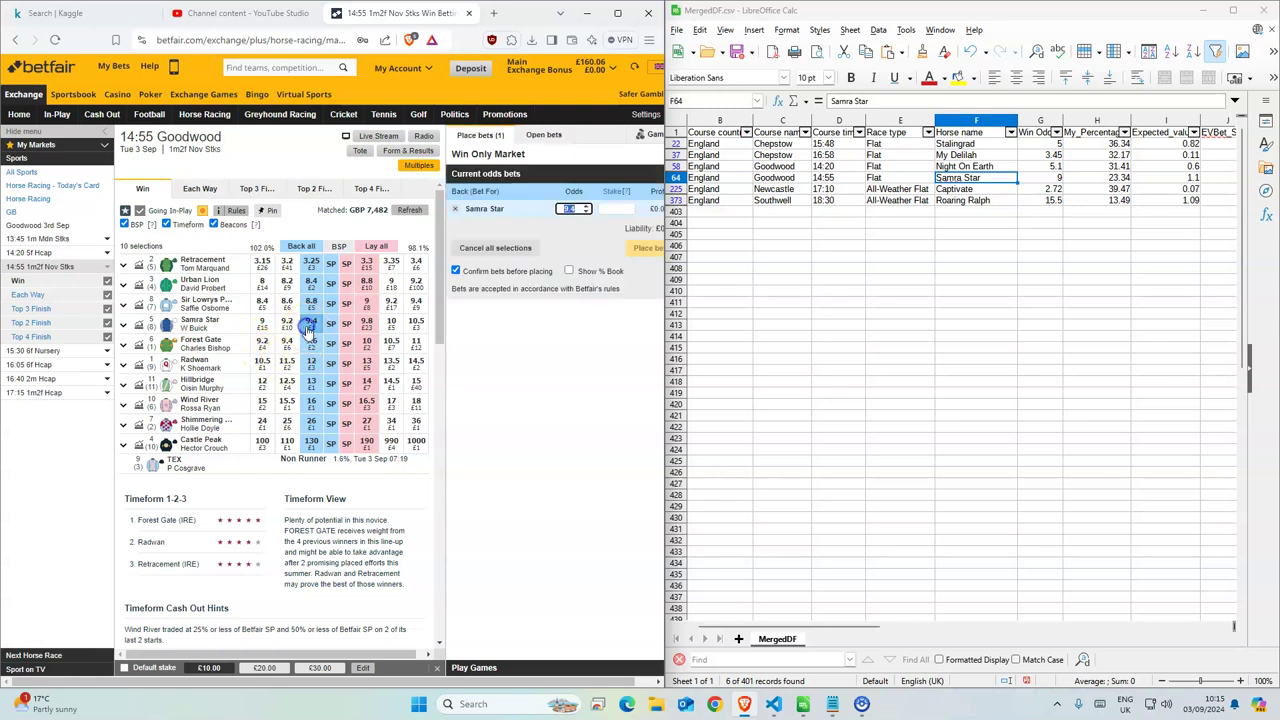
click(638, 208)
text(1)
click(646, 247)
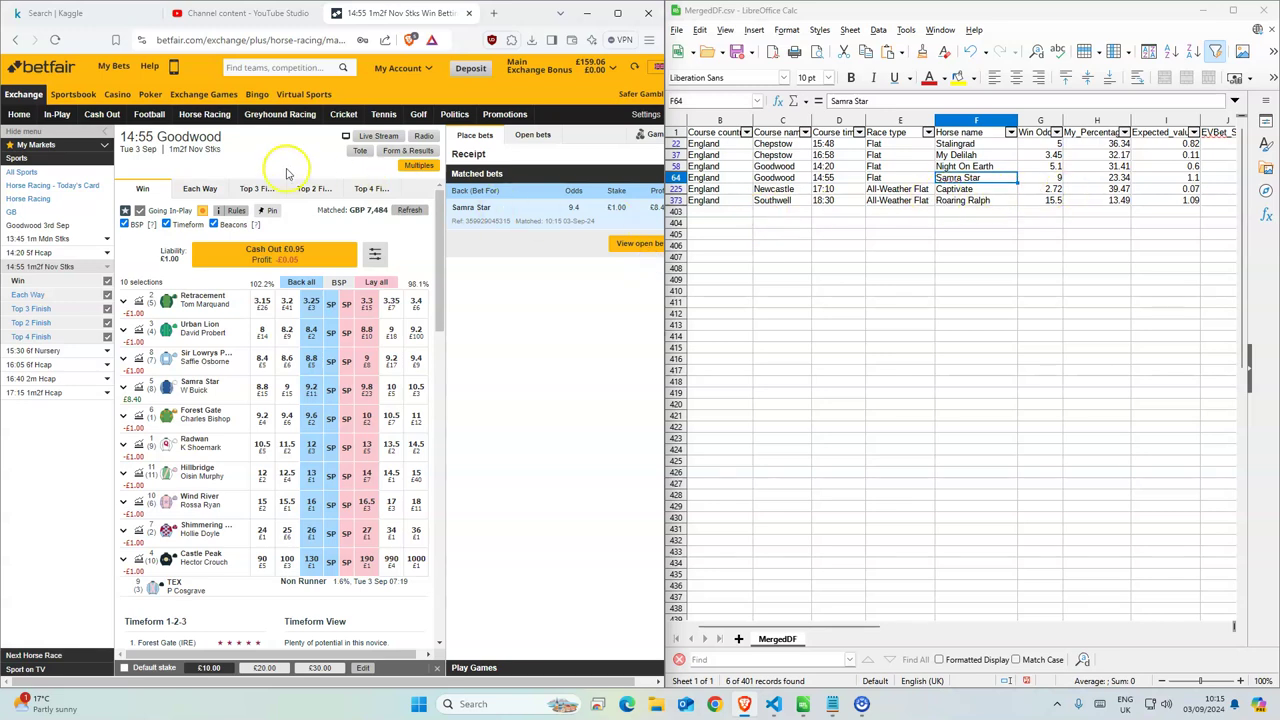
Back Captivate at 2.78 with a £1 stake in the 17:10 Newcastle market.
click(204, 114)
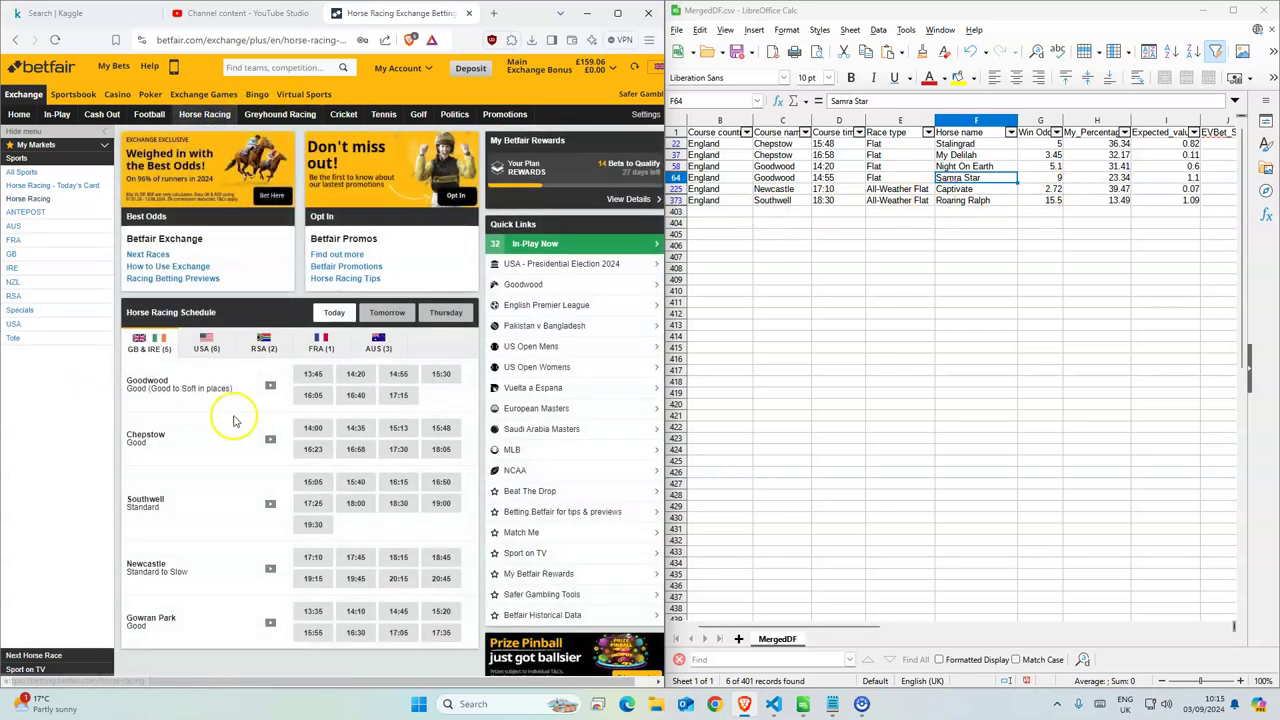
click(307, 556)
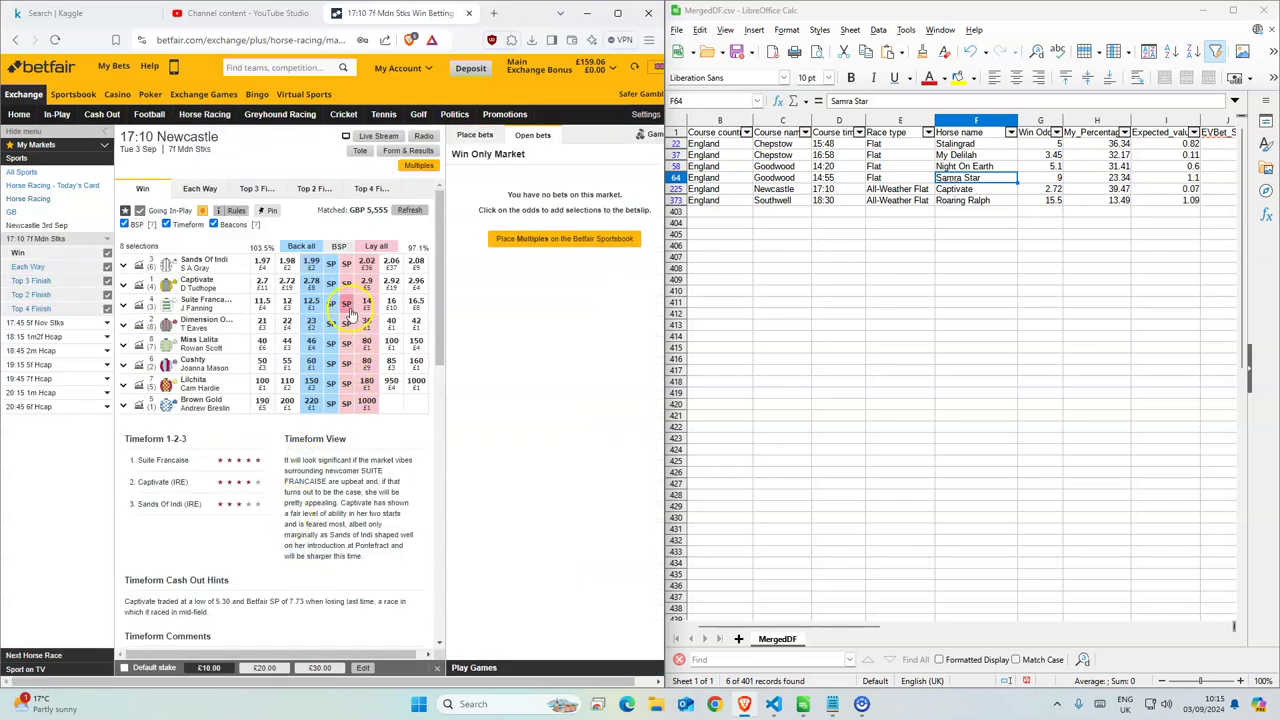
key(Down)
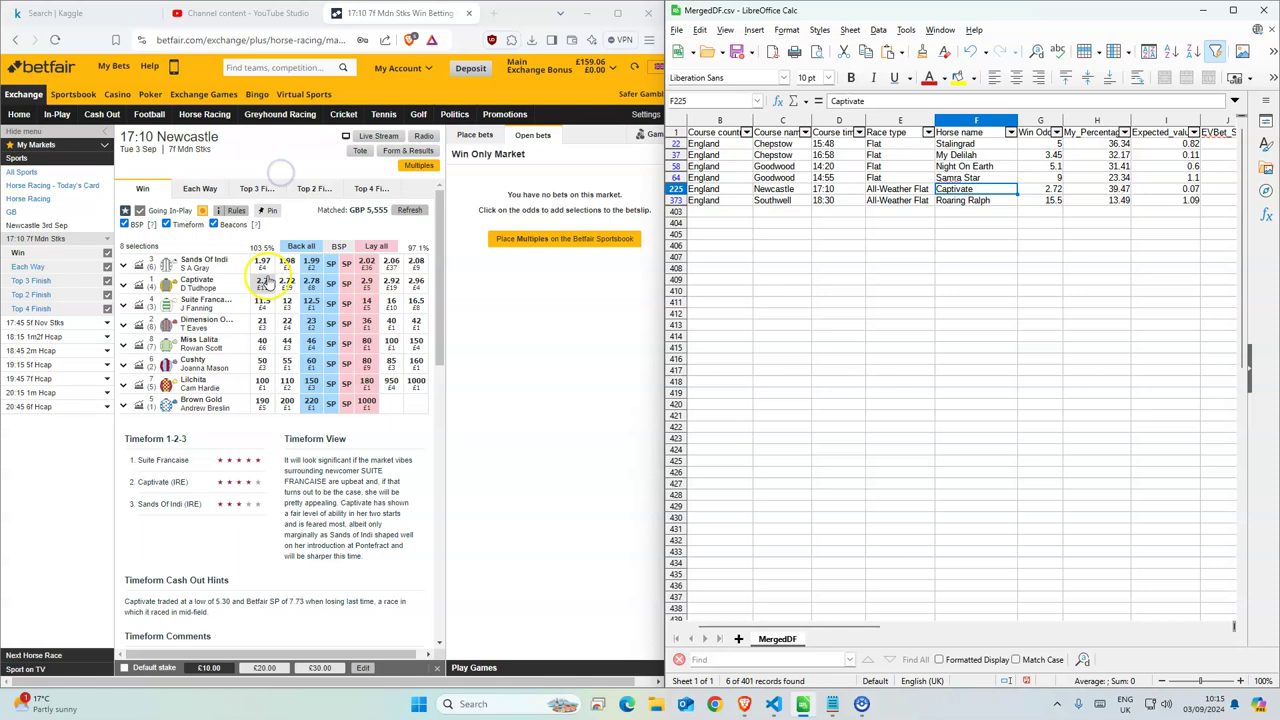
click(312, 288)
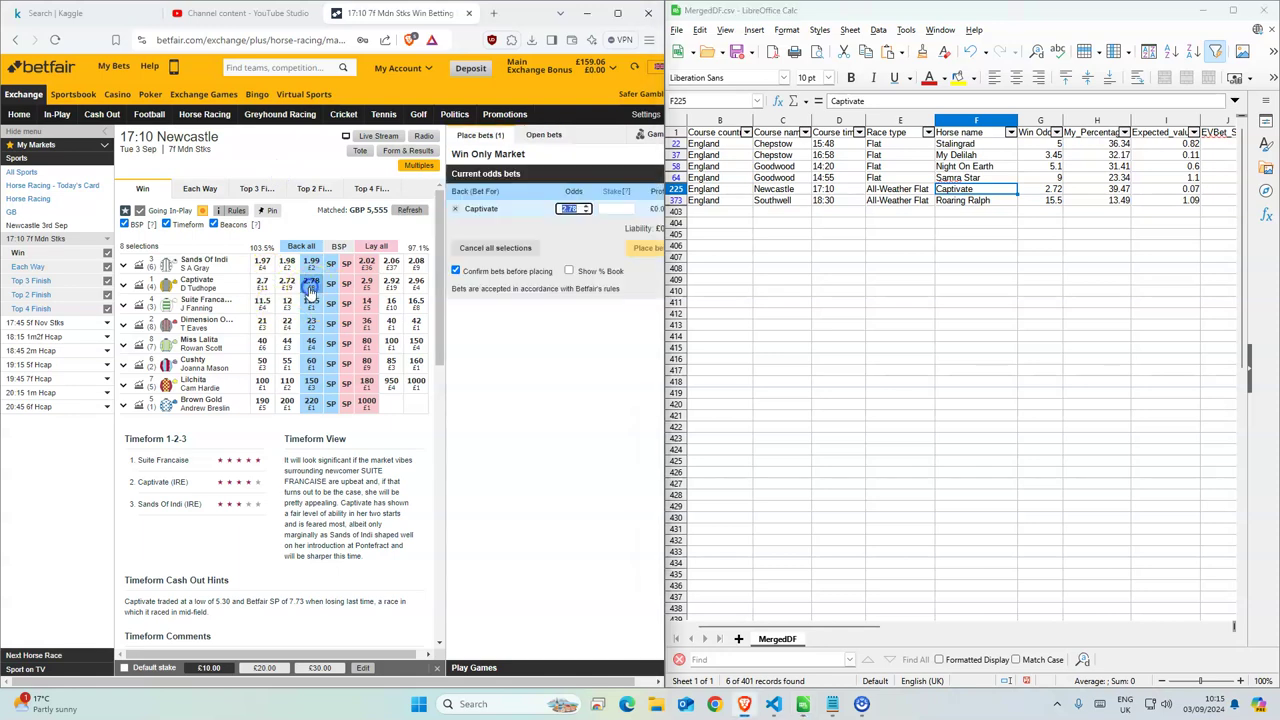
click(615, 211)
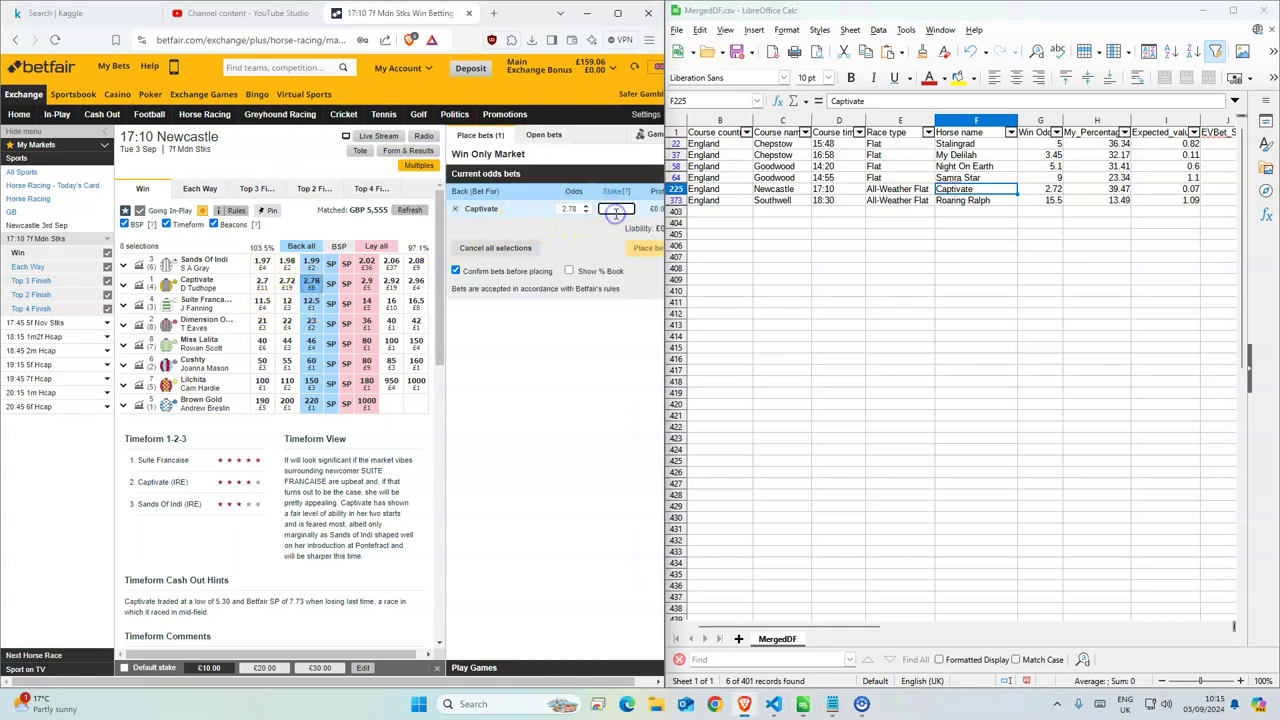
text(1)
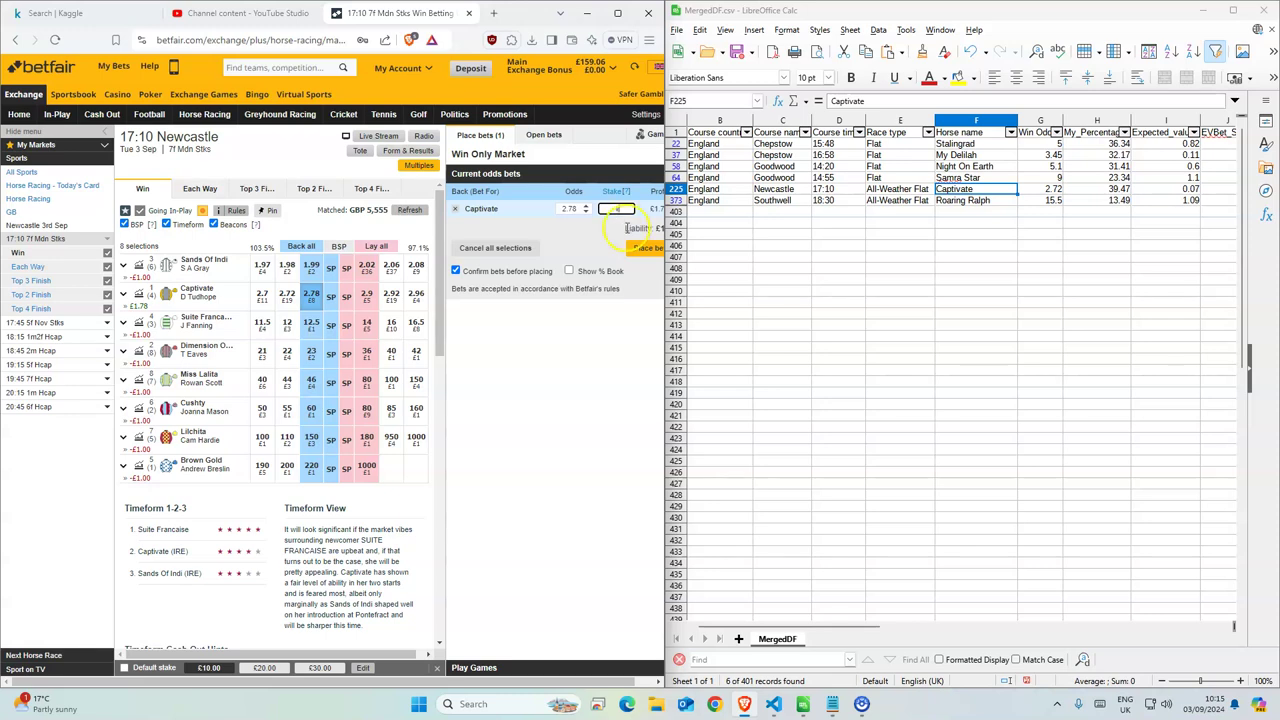
click(645, 248)
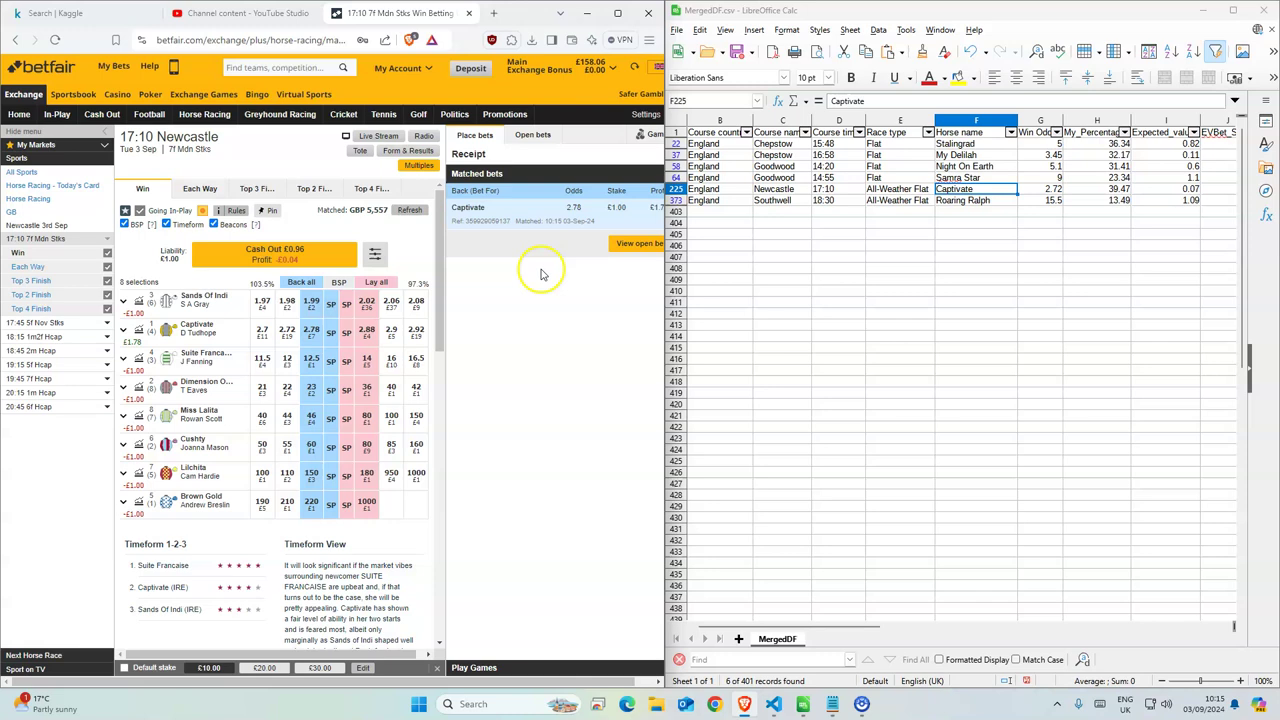
click(204, 114)
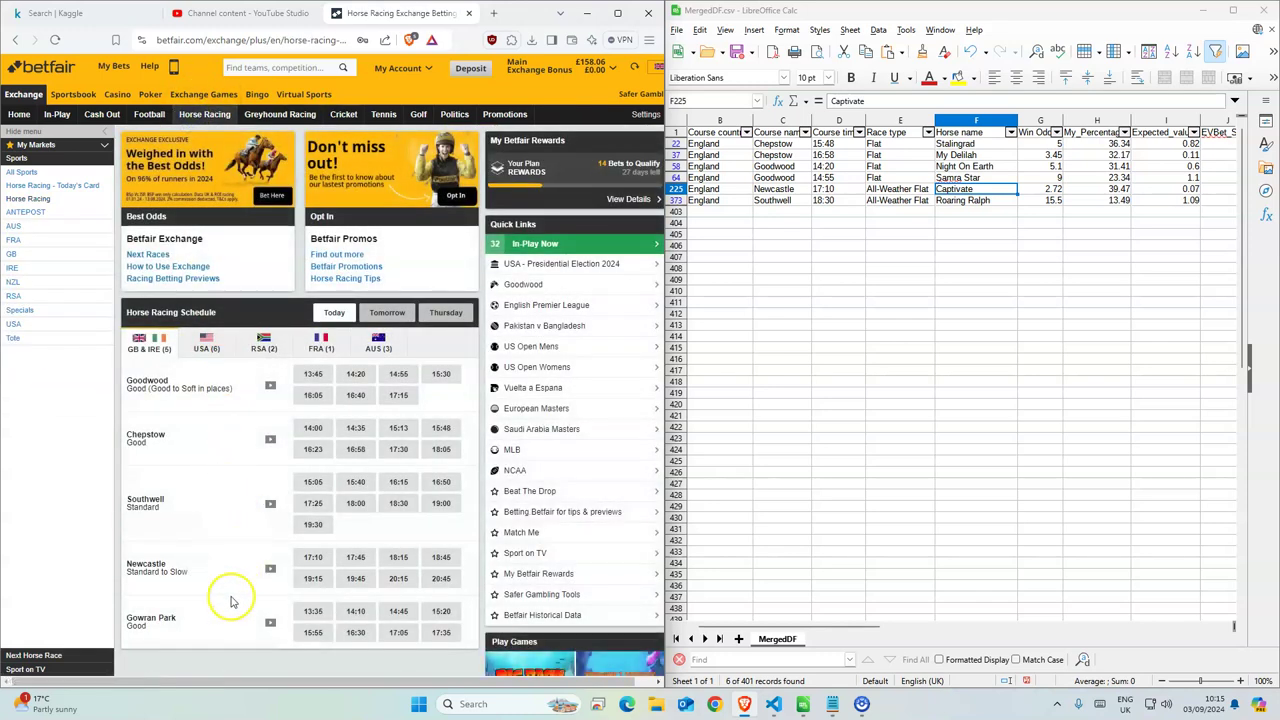
Open the 18:30 Southwell market and refresh it three times while it stays Suspended.
click(399, 503)
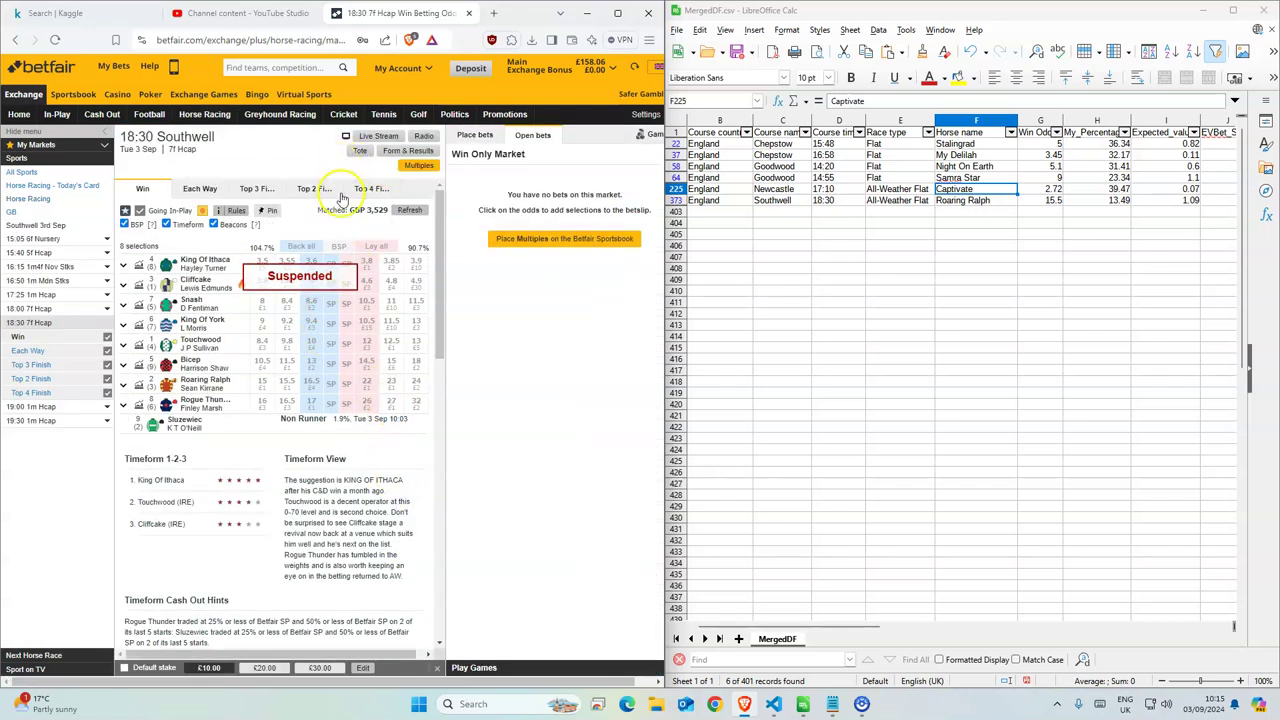
click(410, 212)
click(410, 212)
click(410, 210)
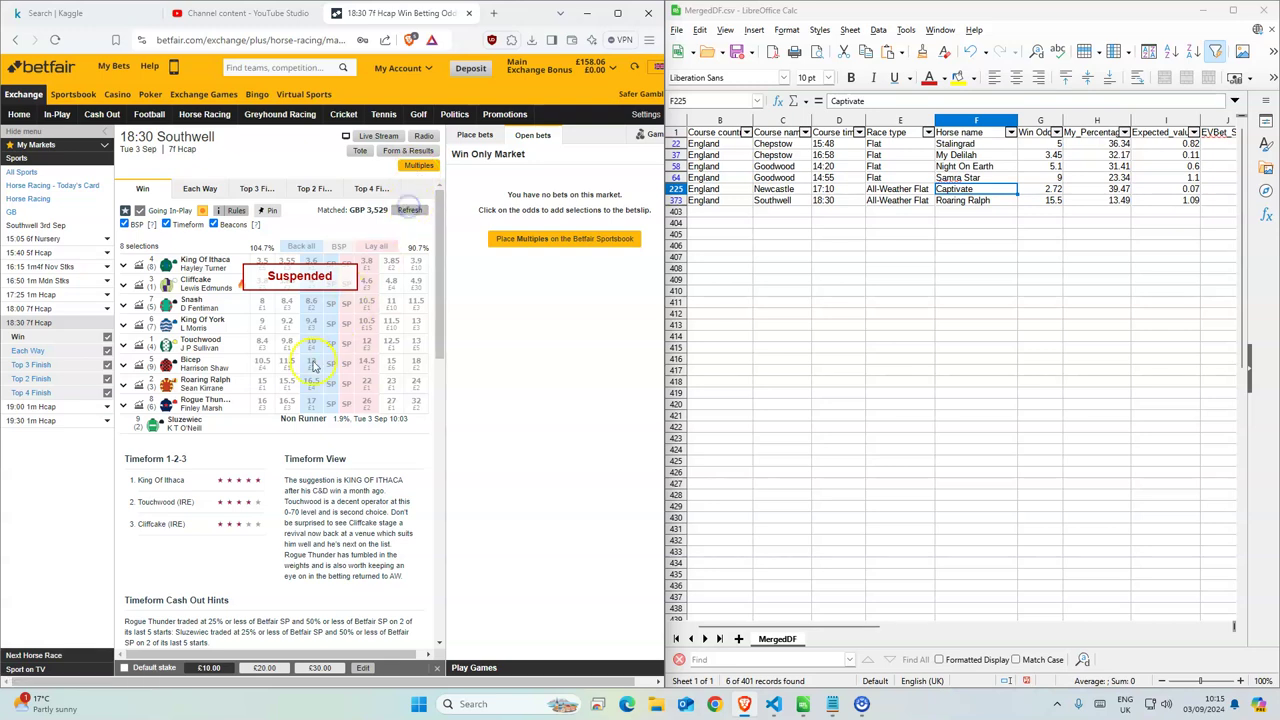